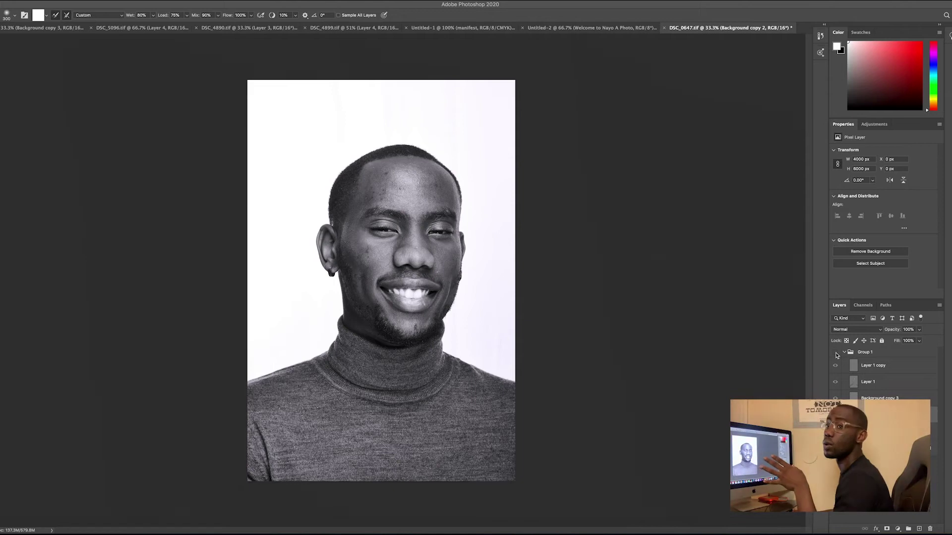
# Toggle the visibility of Group 1 several times to compare the portrait with and without the retouching
pyautogui.click(835, 355)
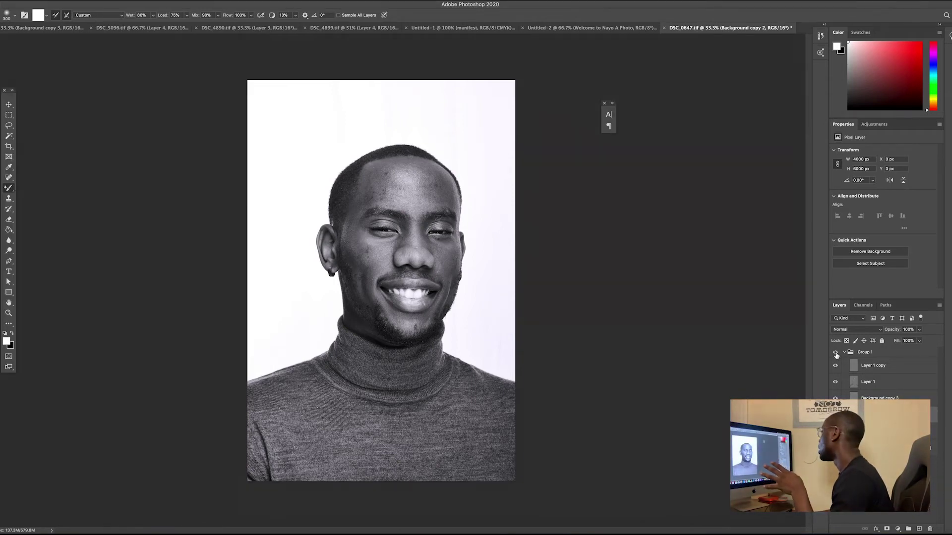
pyautogui.click(836, 354)
pyautogui.click(836, 353)
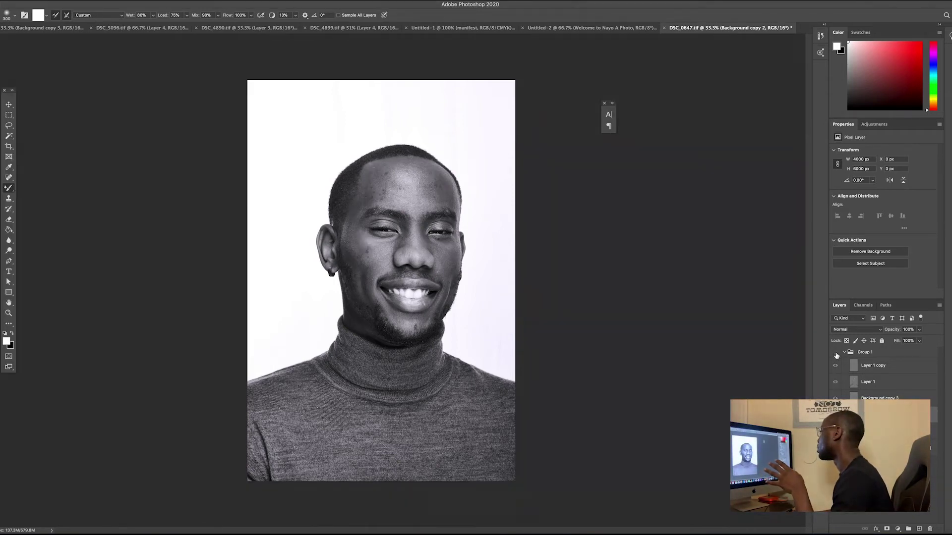
pyautogui.click(836, 355)
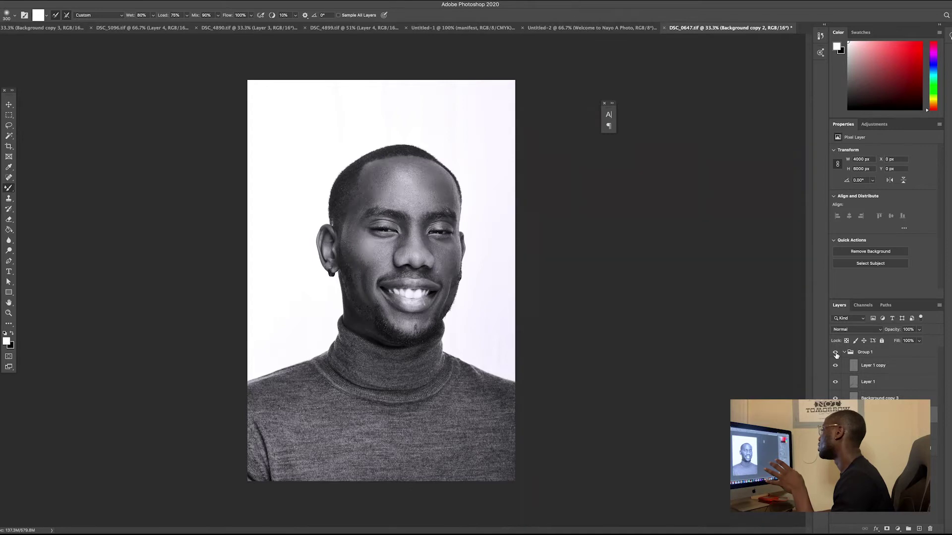
pyautogui.click(836, 355)
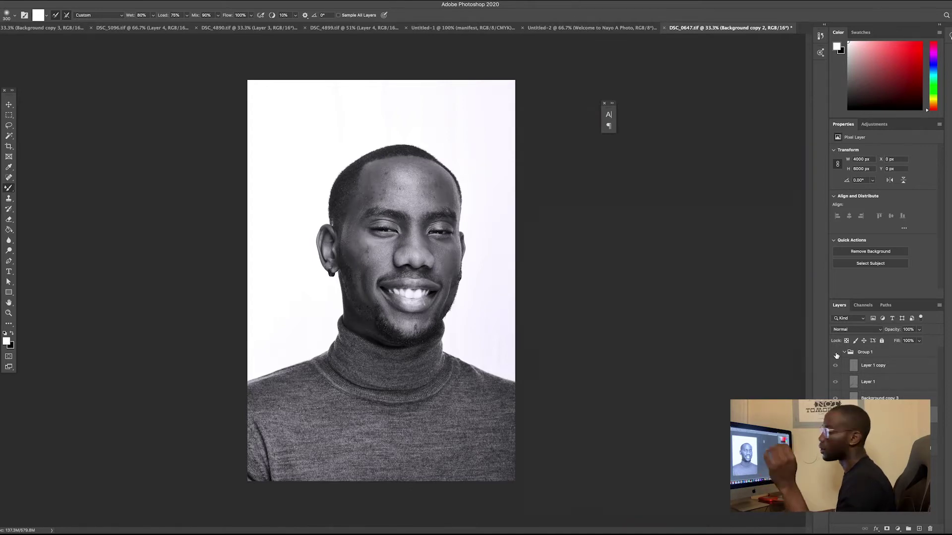
# Delete Group 1 and the extra copy beneath it, and duplicate the Background copy layer twice
pyautogui.click(890, 353)
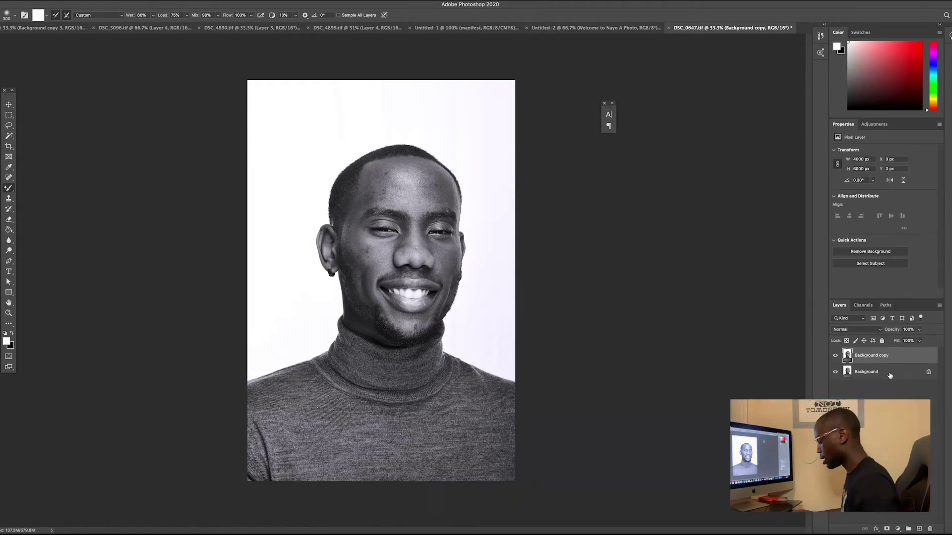
pyautogui.moveTo(868, 355); pyautogui.dragTo(873, 374)
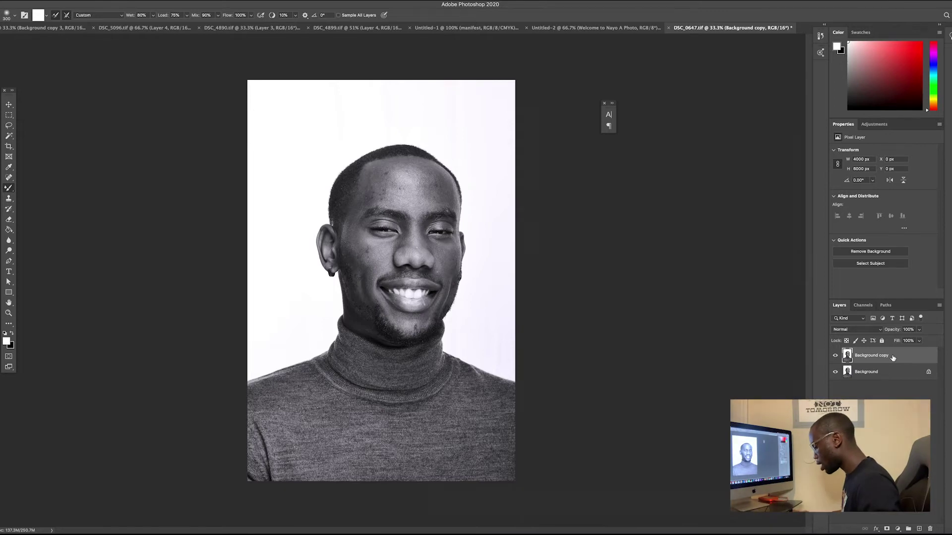
pyautogui.hotkey('ctrl', 'j')
pyautogui.press('super+j')
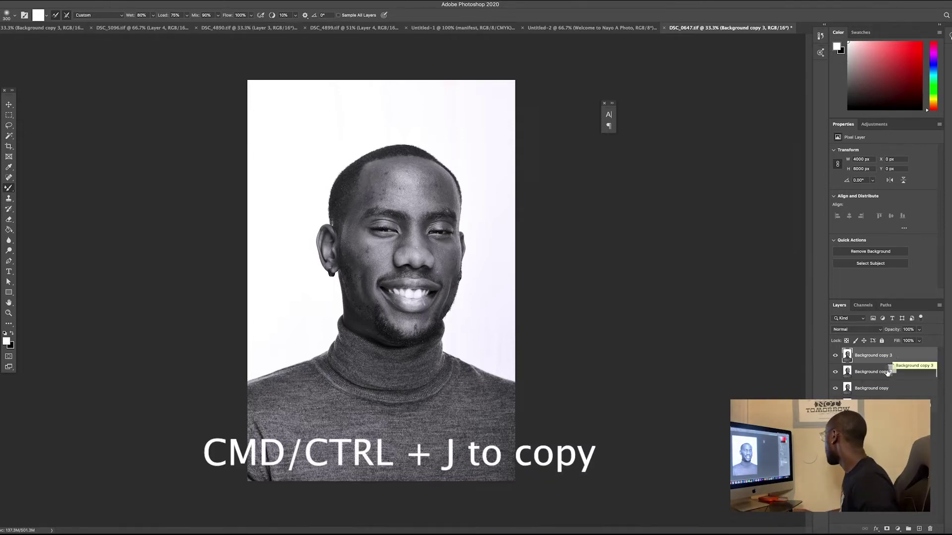
# Rename the lower new duplicate layer Color and the upper one Texture, leaving no layer selected
pyautogui.doubleClick(887, 371)
pyautogui.write('Color')
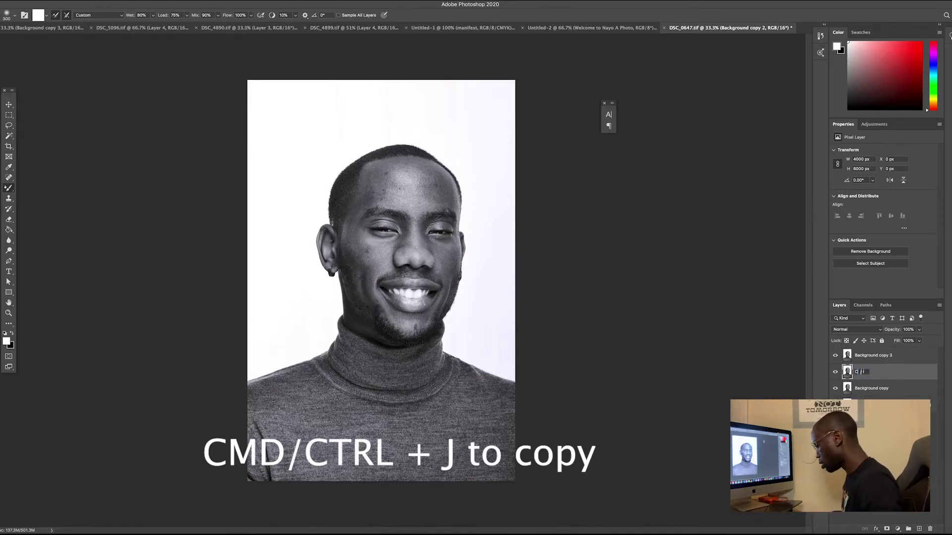
pyautogui.doubleClick(874, 356)
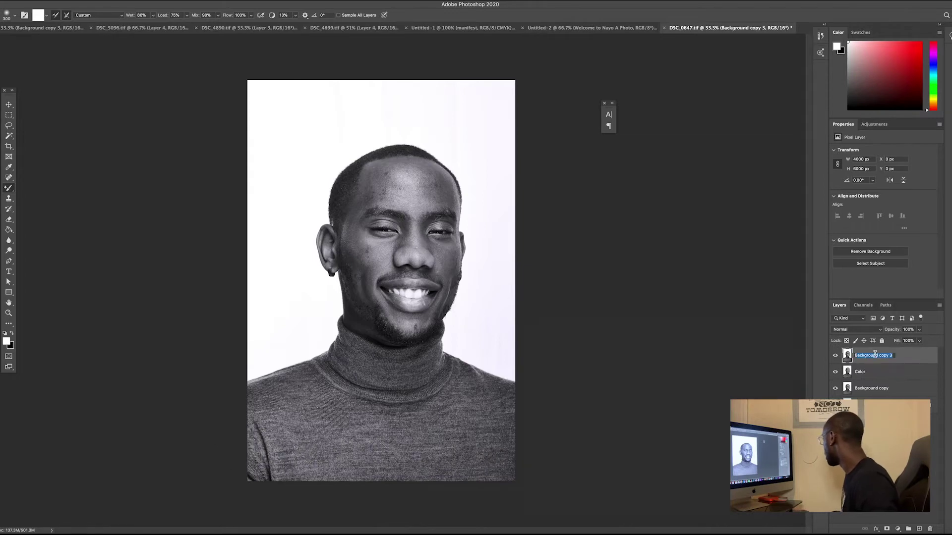
pyautogui.write('Text')
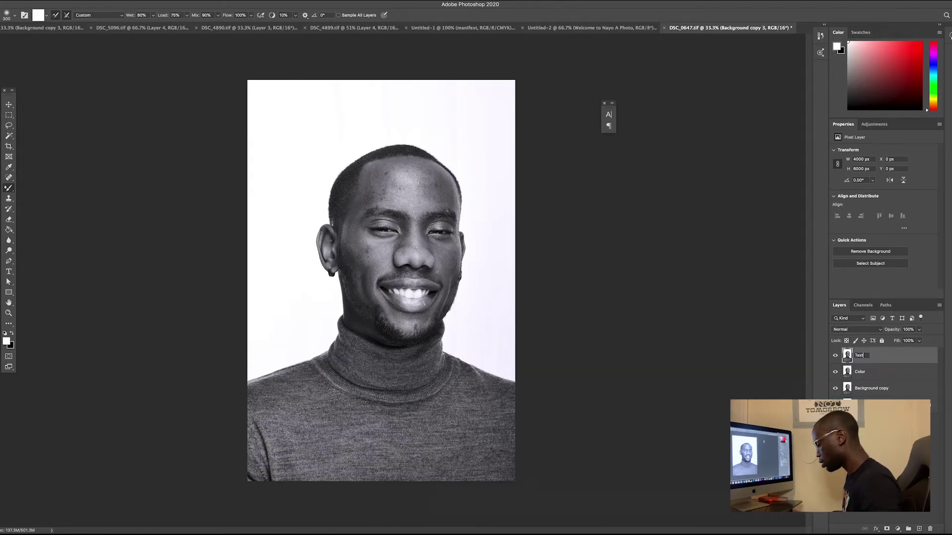
pyautogui.write('ure')
pyautogui.press('Return')
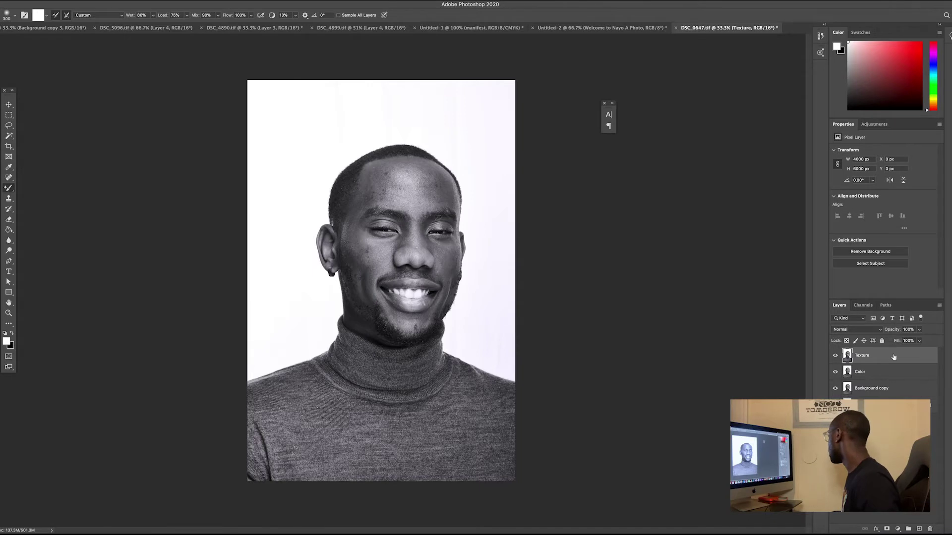
pyautogui.click(892, 456)
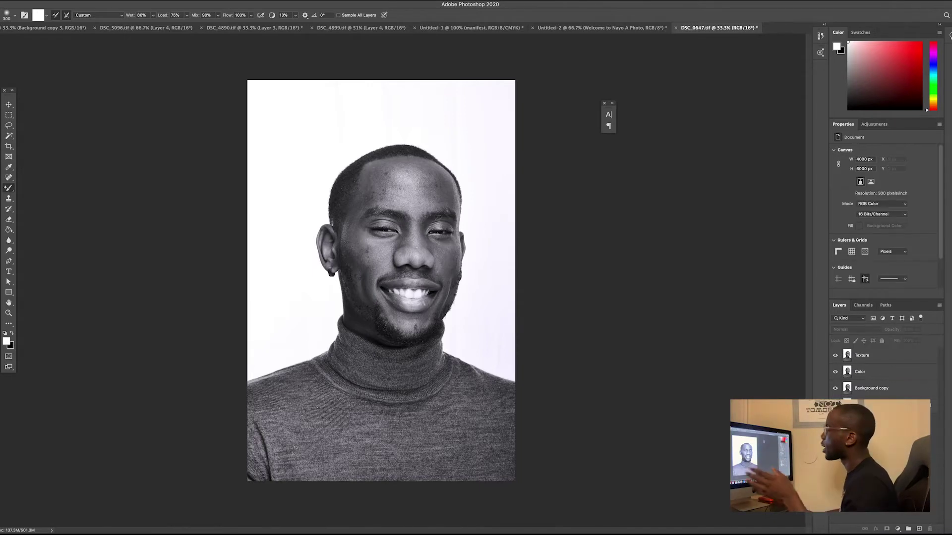
# Hide the Texture layer and make the Color layer active, with the face shown at 100%
pyautogui.click(836, 356)
pyautogui.click(872, 372)
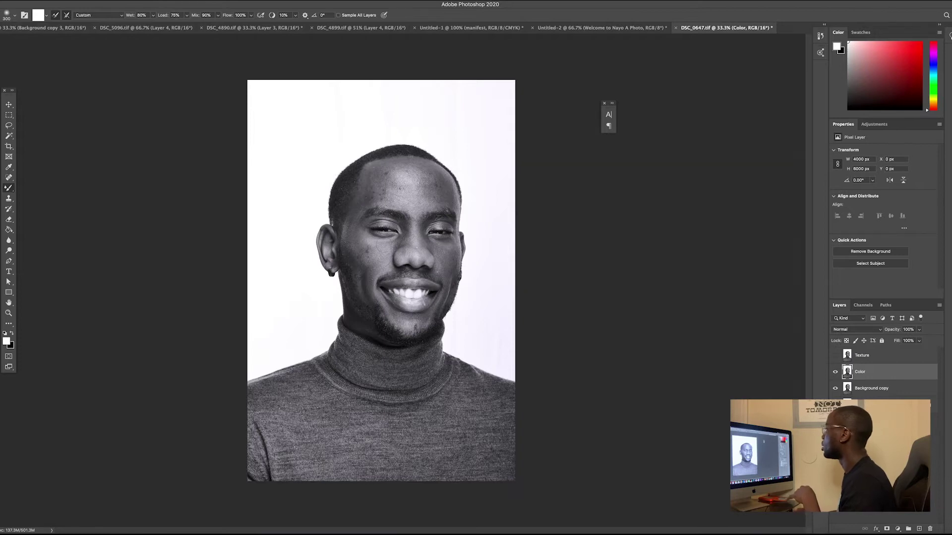
pyautogui.press('super+plus')
pyautogui.press('super+plus')
pyautogui.press('super+plus')
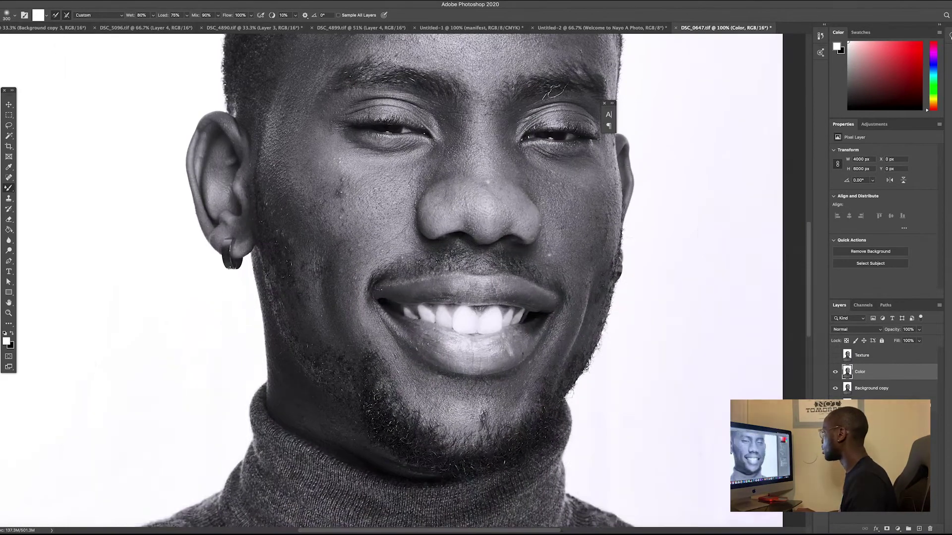
pyautogui.scroll(7, 383, 239)
pyautogui.scroll(-1, 323, 213)
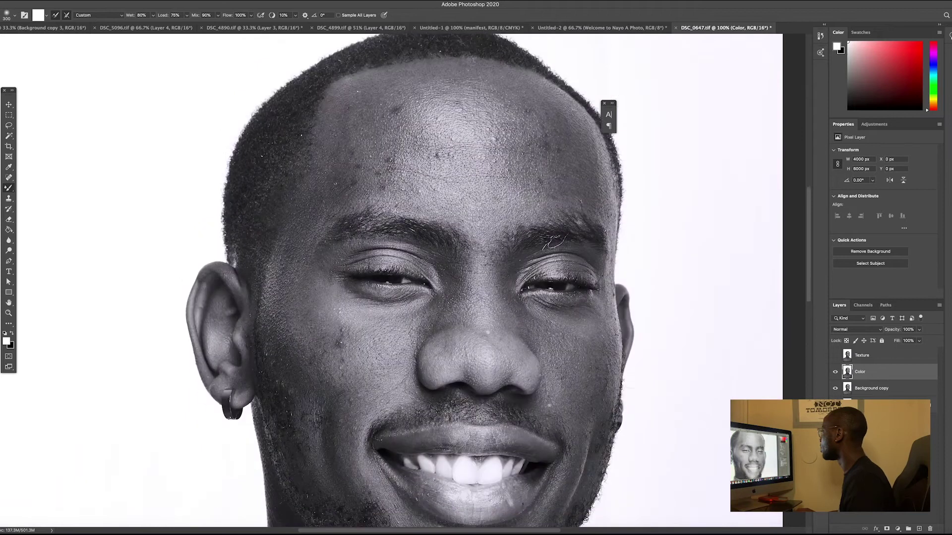
pyautogui.scroll(-2, 322, 212)
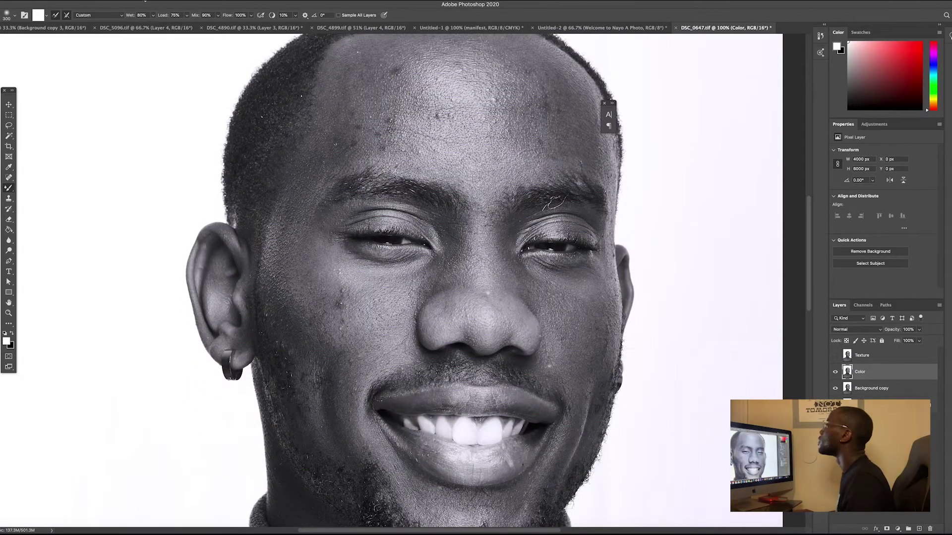
# Apply a Gaussian Blur with a radius of 7 pixels to the Color layer, checking the skin blemishes in the preview
pyautogui.click(145, 1)
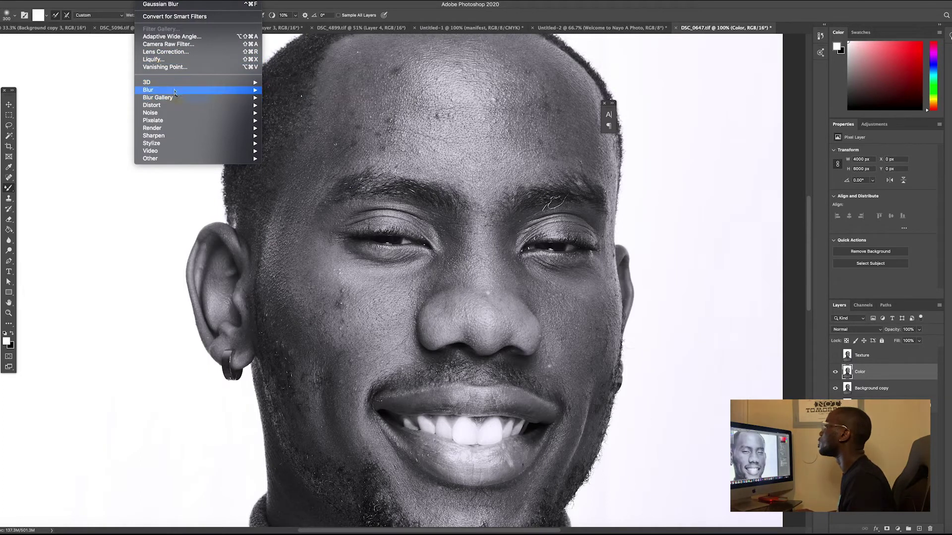
pyautogui.moveTo(187, 92)
pyautogui.click(290, 120)
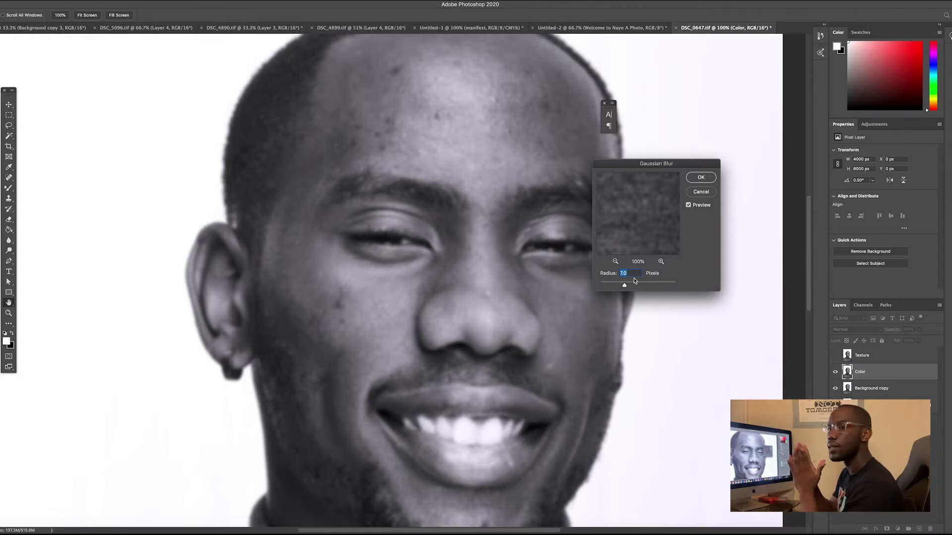
pyautogui.moveTo(624, 285); pyautogui.dragTo(611, 286)
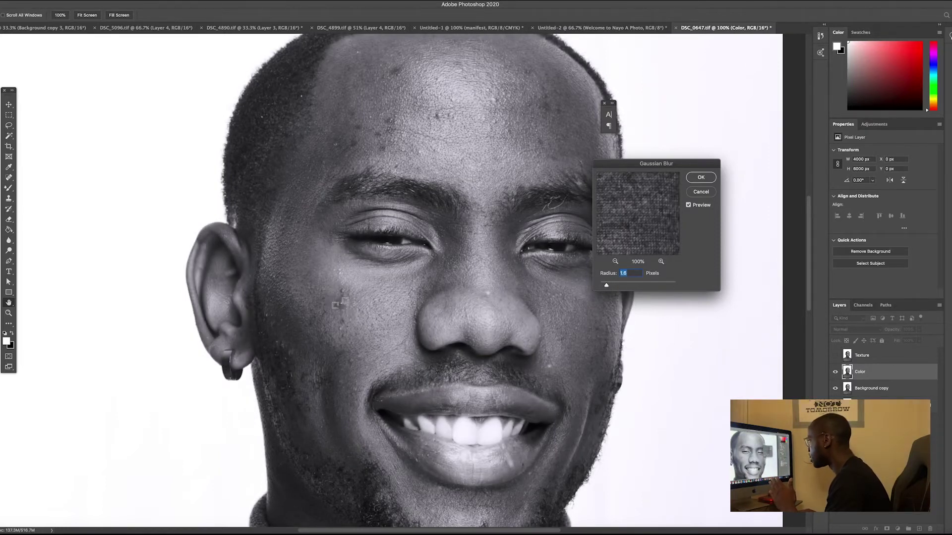
pyautogui.moveTo(632, 237); pyautogui.dragTo(676, 246)
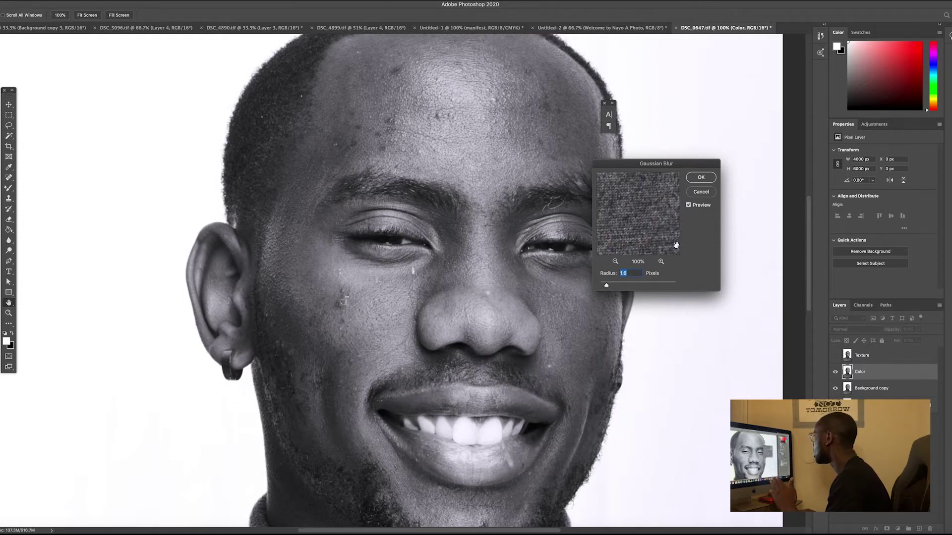
pyautogui.click(343, 303)
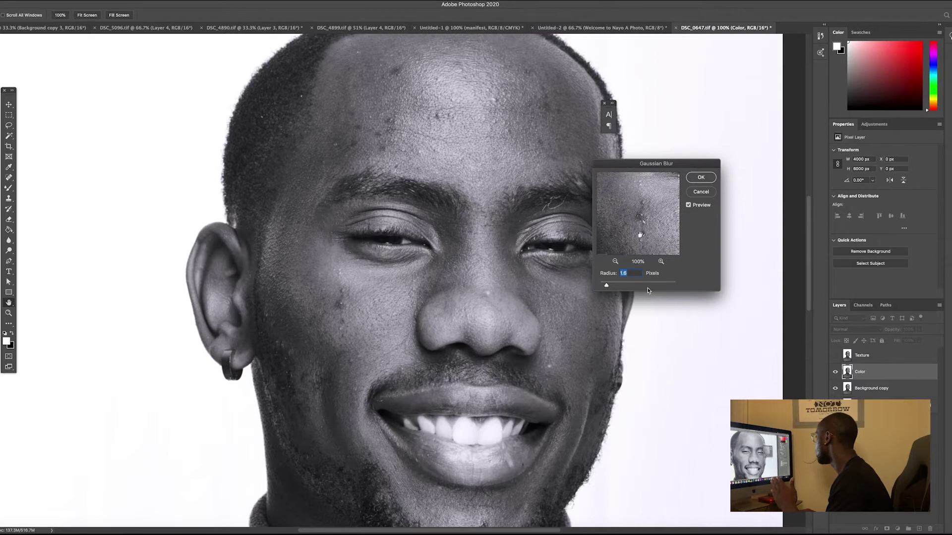
pyautogui.moveTo(606, 287); pyautogui.dragTo(624, 287)
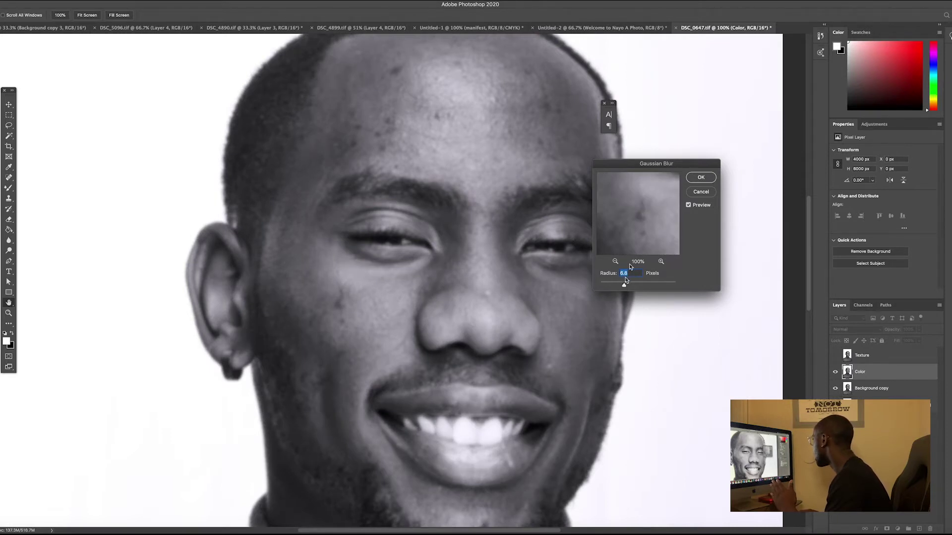
pyautogui.write('7')
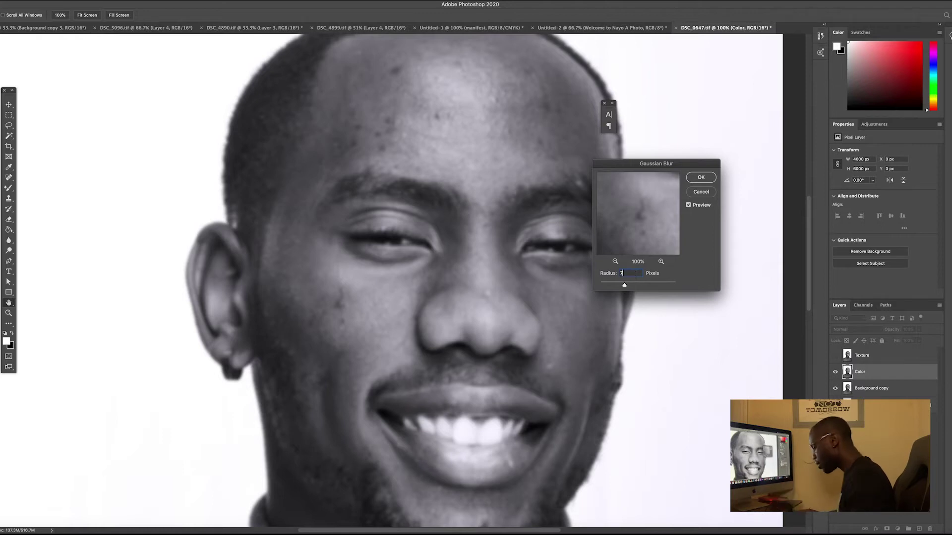
pyautogui.click(701, 178)
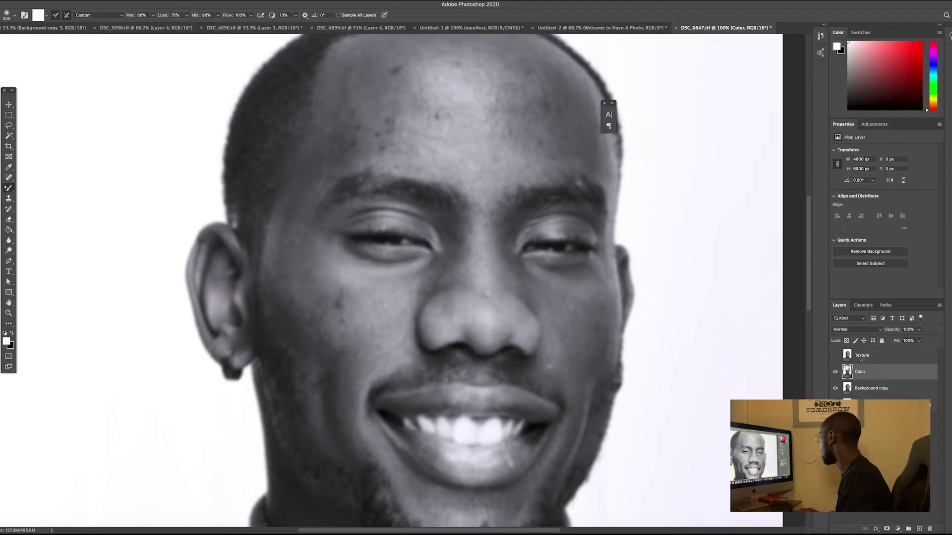
# Show the Texture layer and run Apply Image on it from layer Color, channel RGB, with Subtract blending, scale 2 and offset 128
pyautogui.click(865, 357)
pyautogui.click(836, 356)
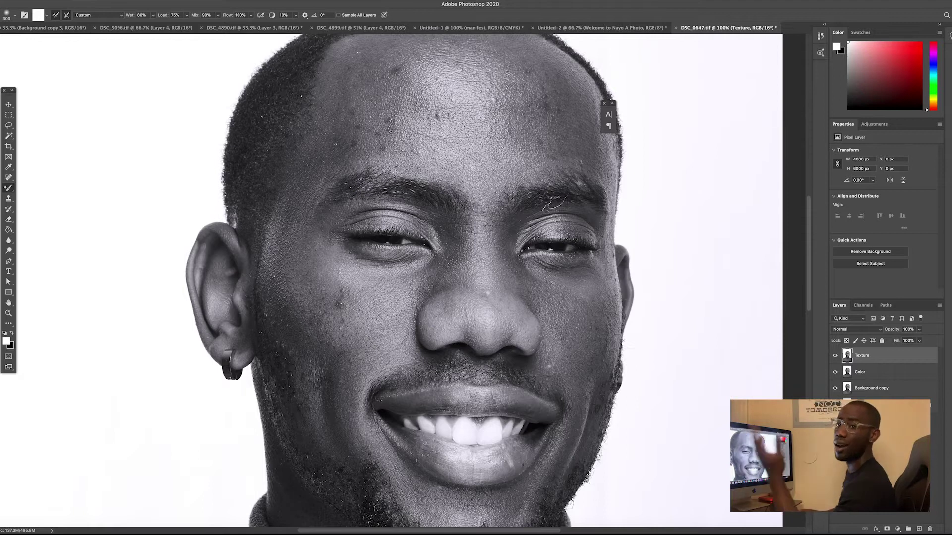
pyautogui.click(58, 1)
pyautogui.click(93, 115)
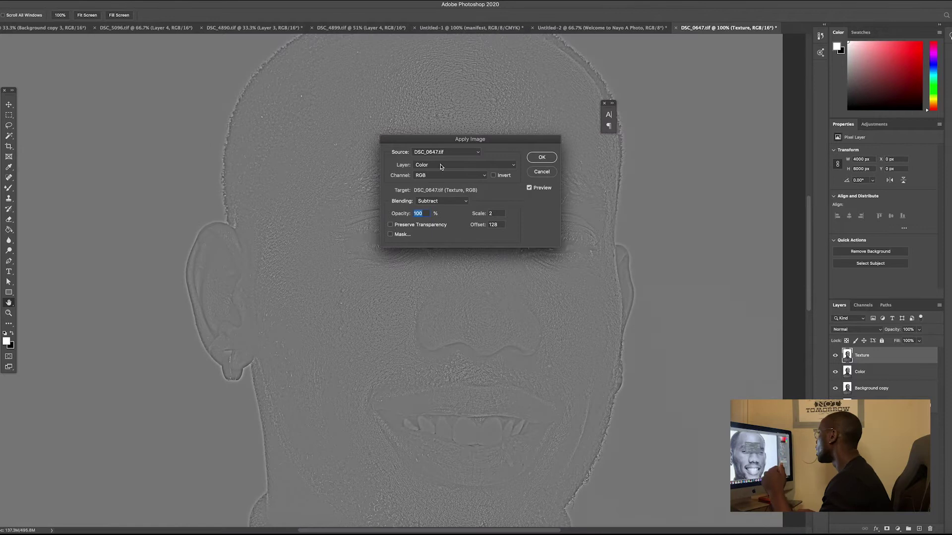
pyautogui.click(441, 167)
pyautogui.click(466, 165)
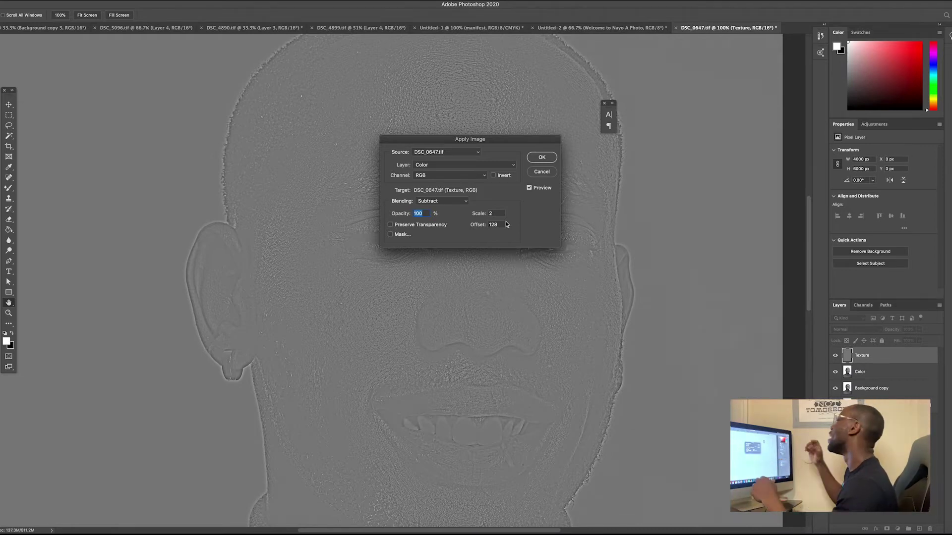
pyautogui.click(544, 161)
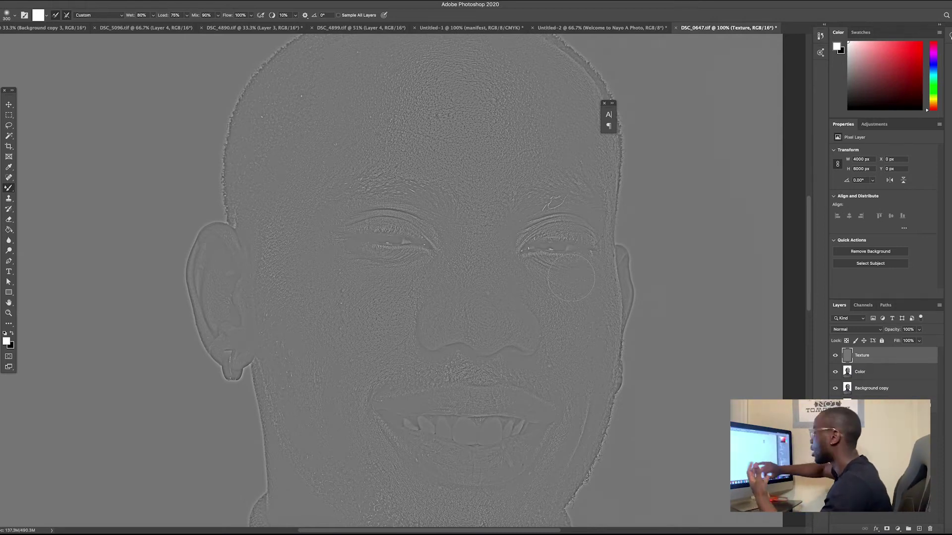
# Set the Texture layer's blend mode to Linear Light
pyautogui.click(875, 332)
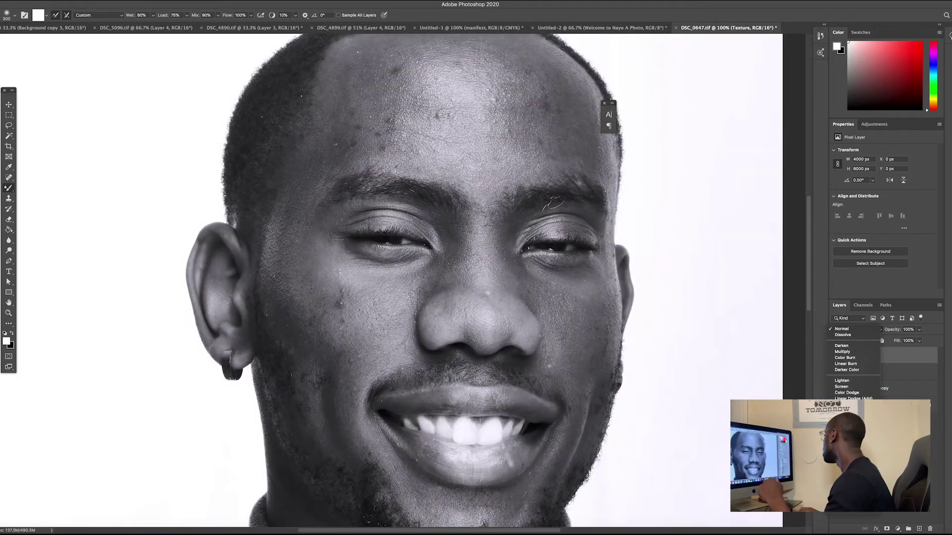
pyautogui.click(847, 439)
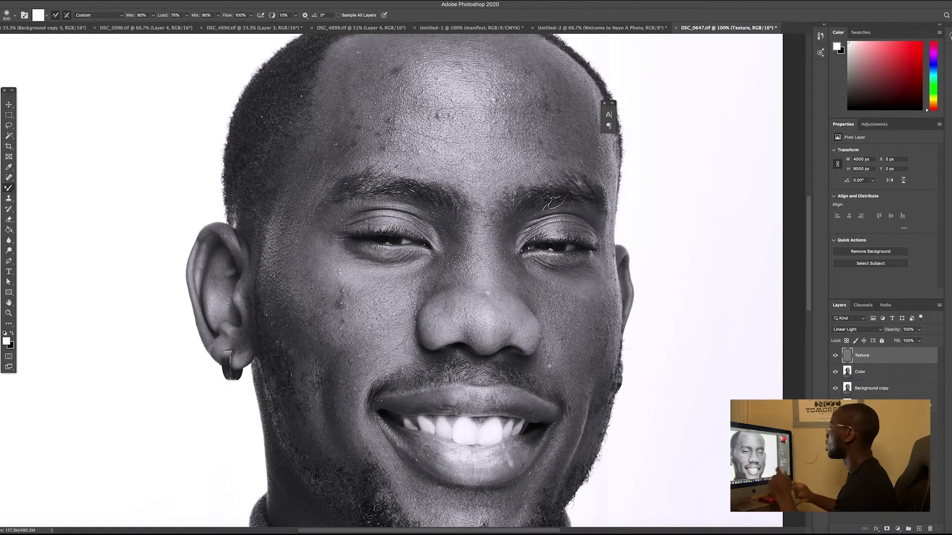
# Group the Texture and Color layers and rename the group as Frequency Separation
pyautogui.keyDown('shift'); pyautogui.click(877, 370); pyautogui.keyUp('shift')
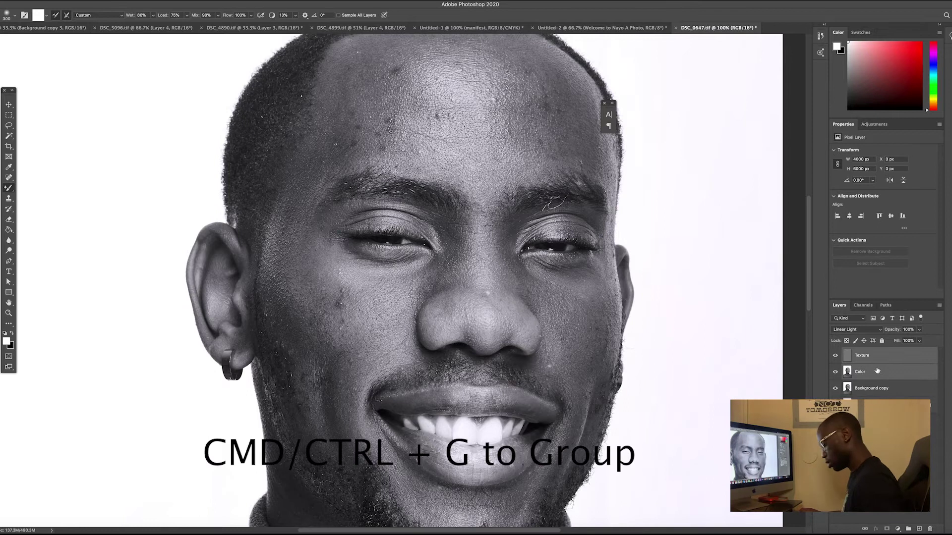
pyautogui.hotkey('ctrl', 'g')
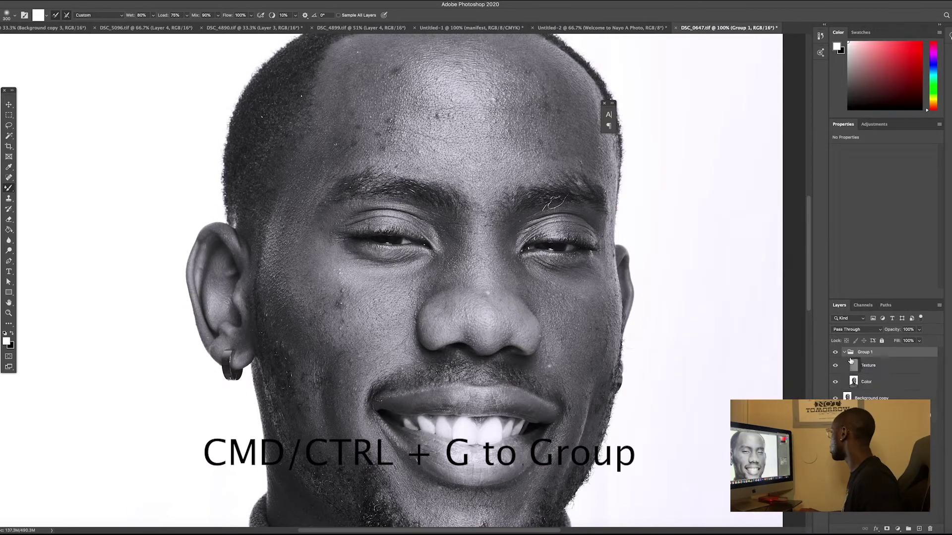
pyautogui.doubleClick(867, 352)
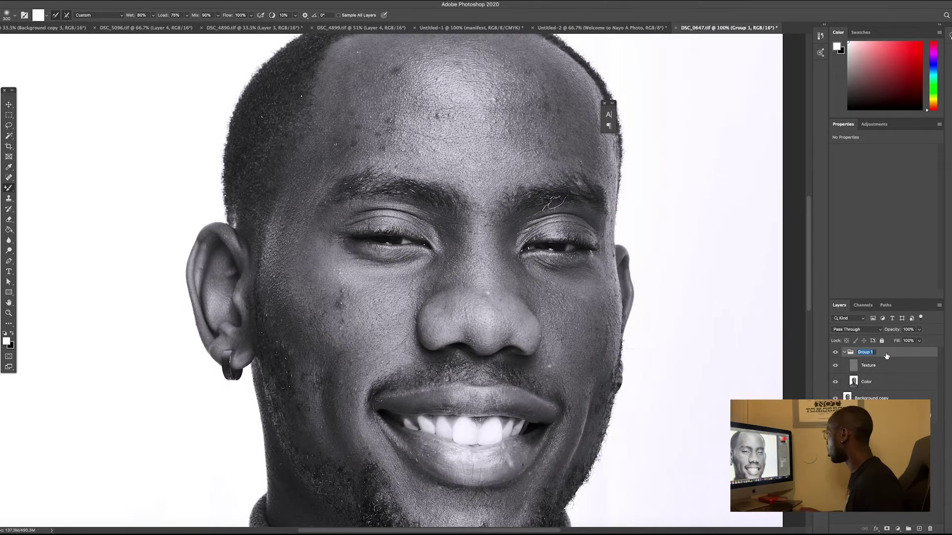
pyautogui.write('Frequenc')
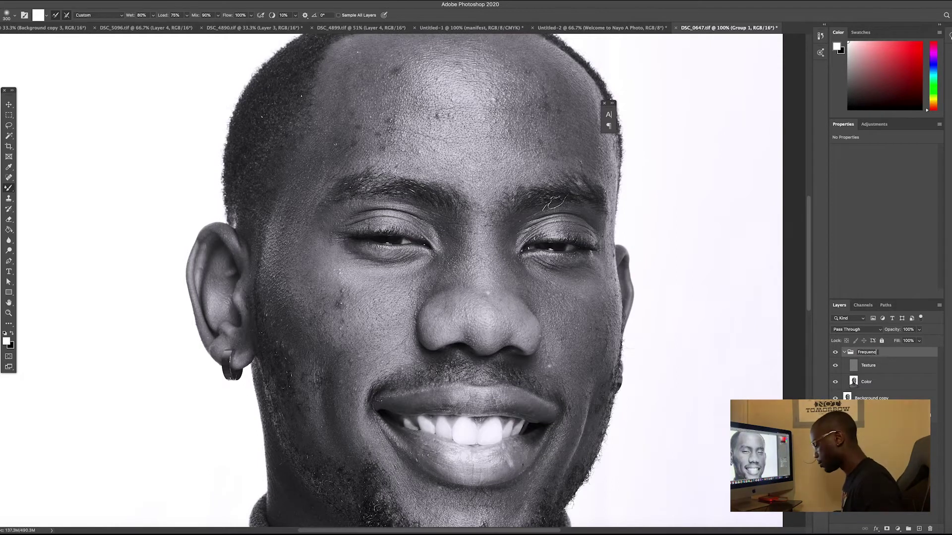
pyautogui.write('Separat')
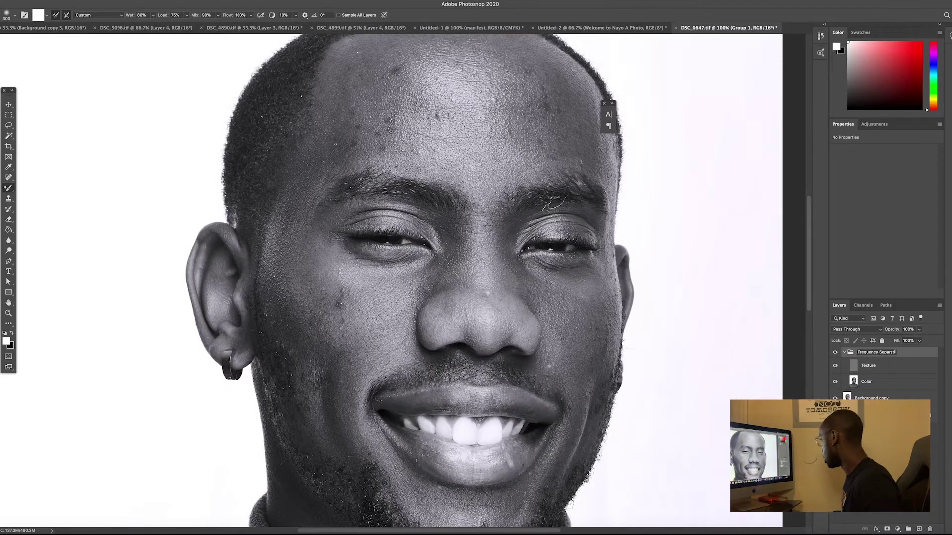
pyautogui.press('Return')
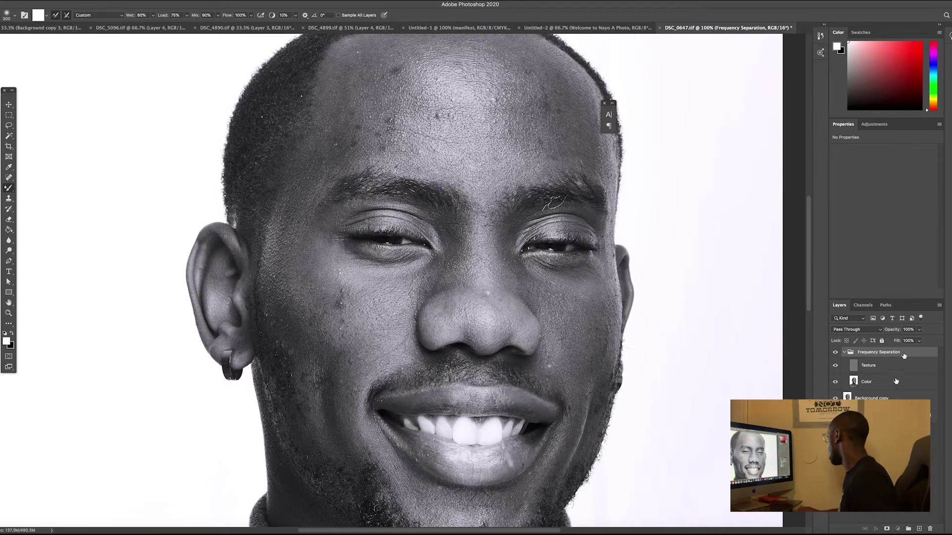
# Make the Texture layer active and switch to the Clone Stamp tool with a 70-pixel brush
pyautogui.click(897, 369)
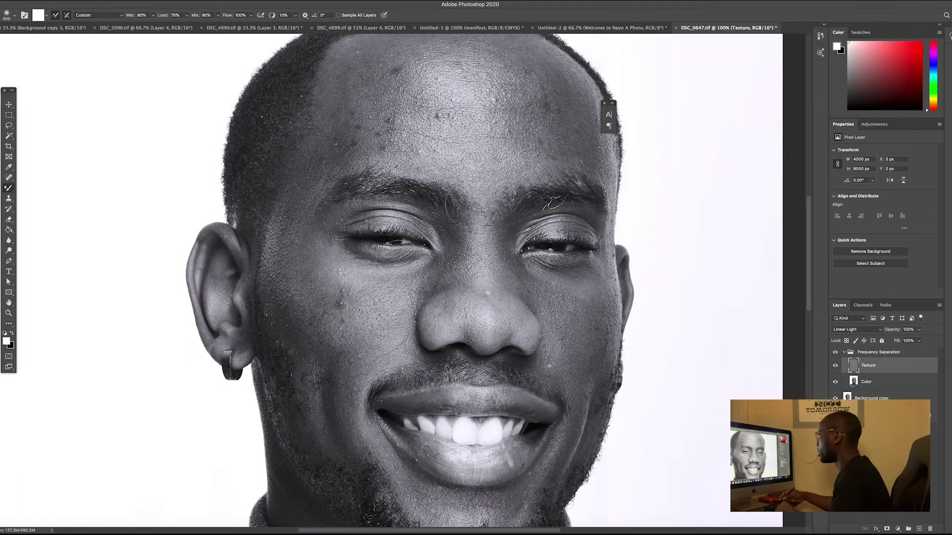
pyautogui.press('[')
pyautogui.press('[')
pyautogui.press('[')
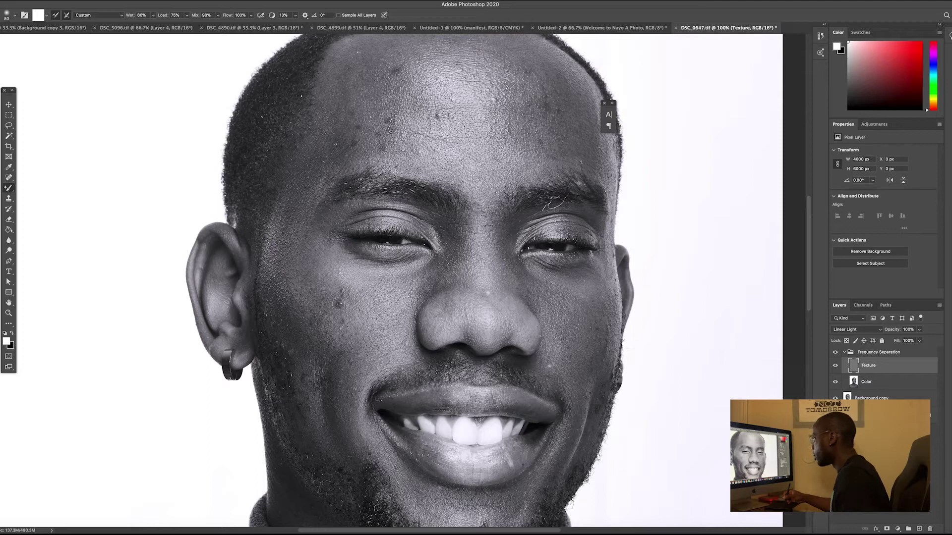
pyautogui.press(']')
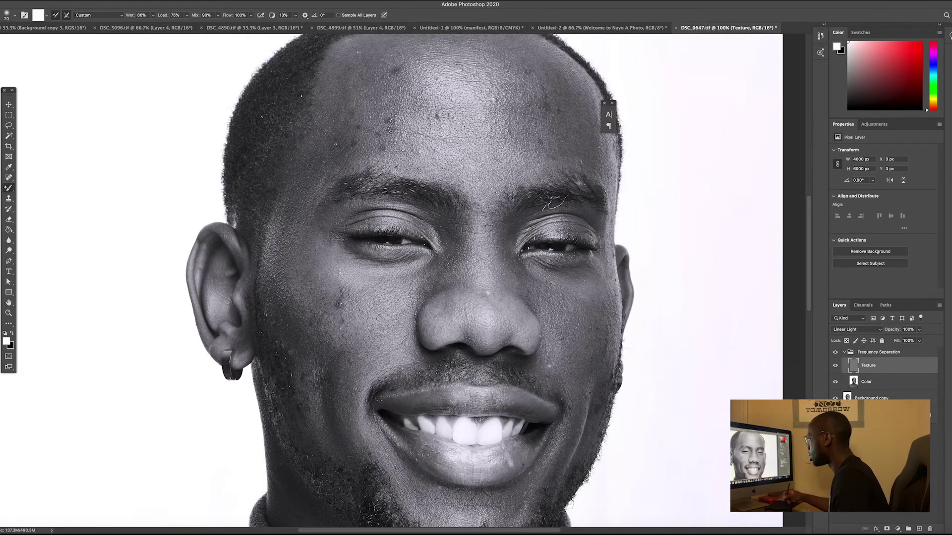
pyautogui.press('super+plus')
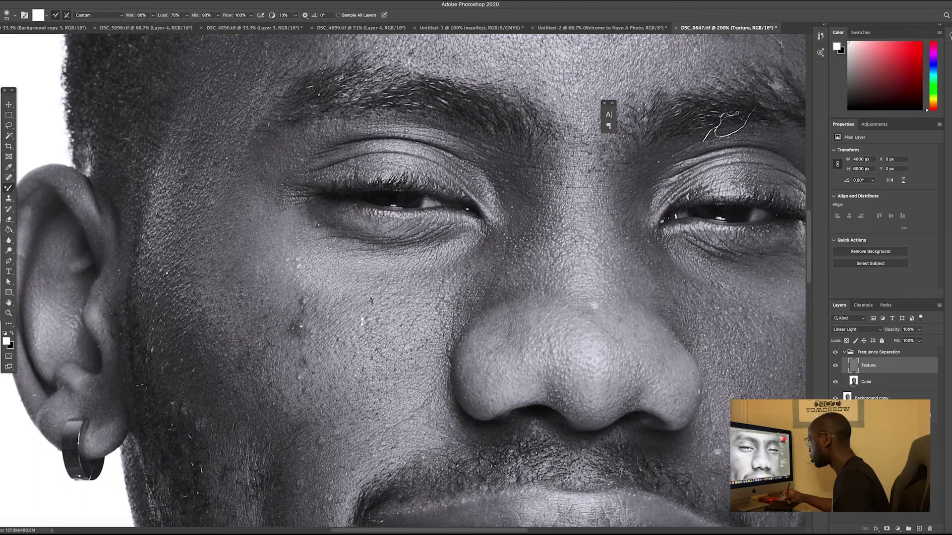
pyautogui.press('super+minus')
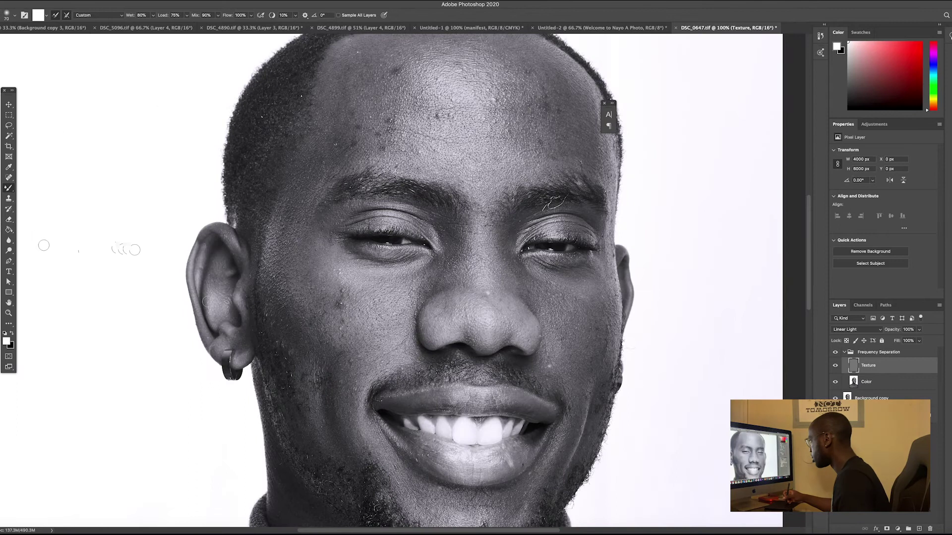
pyautogui.click(8, 198)
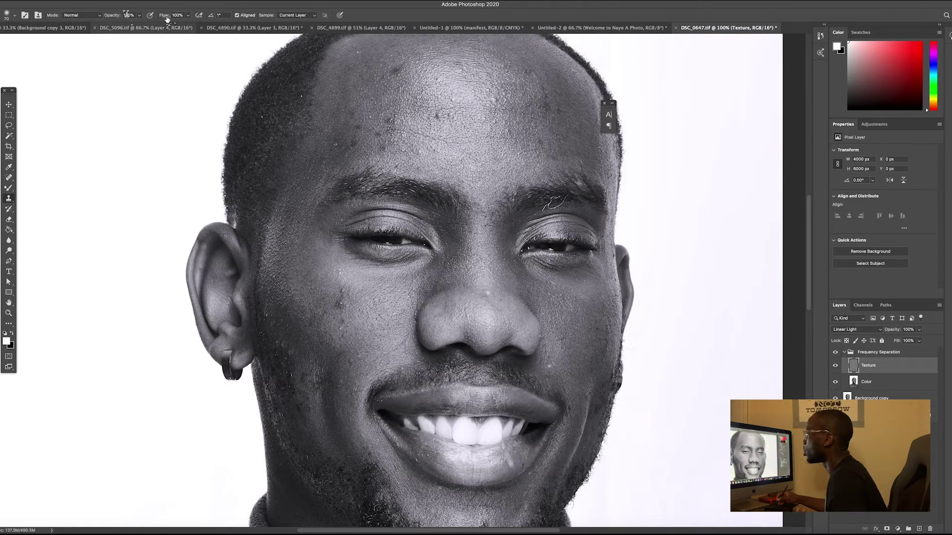
# Try cloning over the forehead spots with All Layers sampling, undoing the stroke and returning the sampling to Current Layer
pyautogui.click(314, 16)
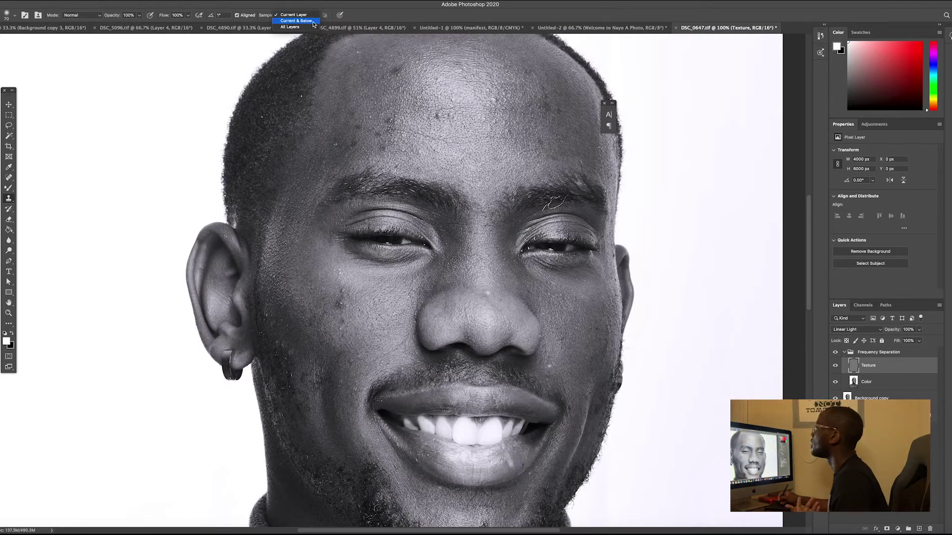
pyautogui.click(294, 27)
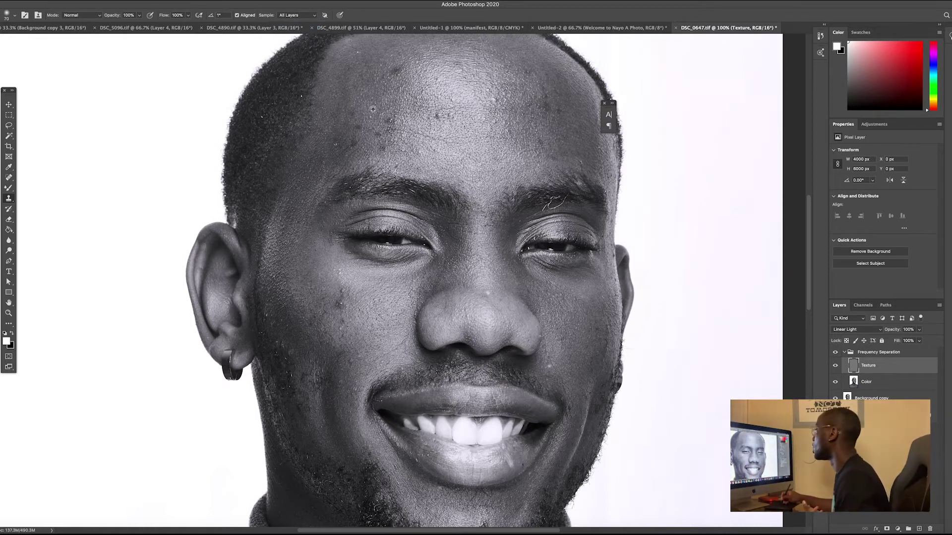
pyautogui.moveTo(395, 119)
pyautogui.mouseDown()
pyautogui.moveTo(382, 145)
pyautogui.moveTo(347, 148)
pyautogui.moveTo(369, 124)
pyautogui.mouseUp()
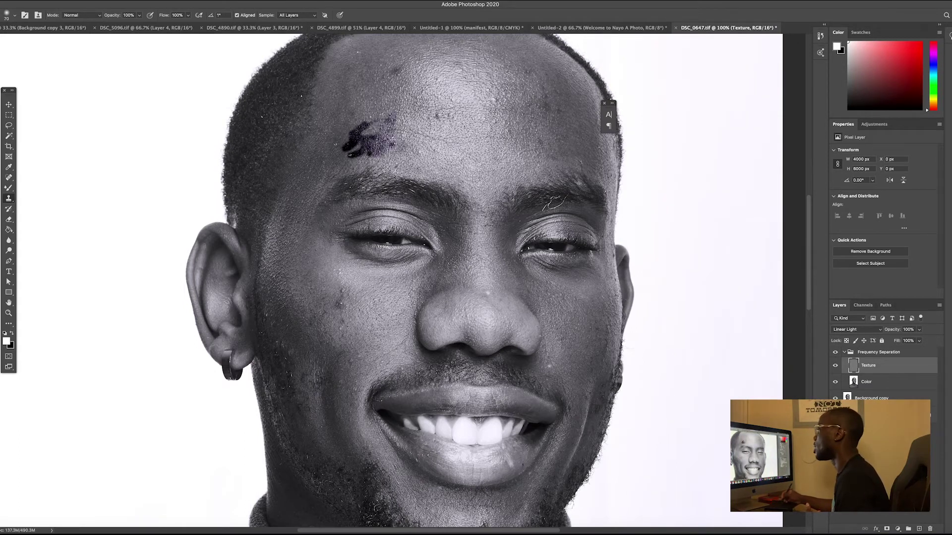
pyautogui.hotkey('ctrl', 'z')
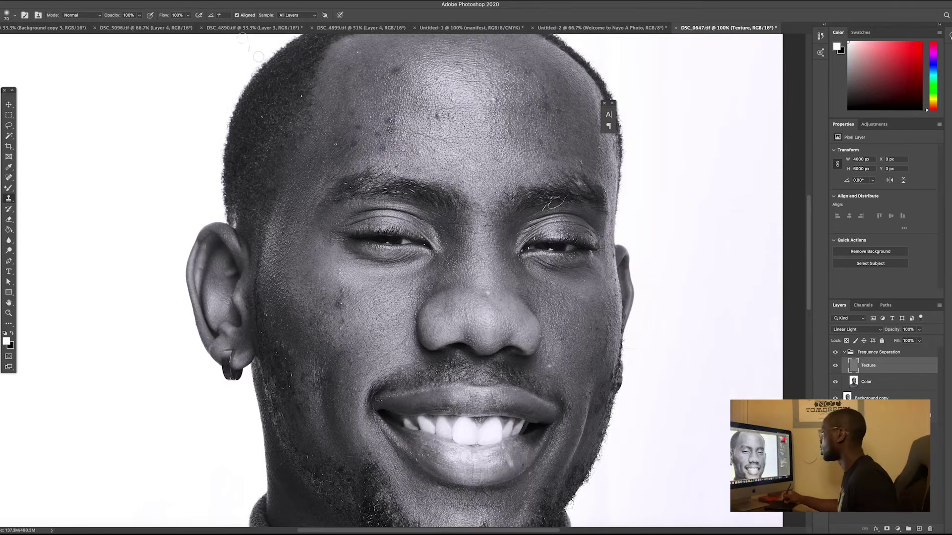
pyautogui.click(296, 15)
pyautogui.click(293, 5)
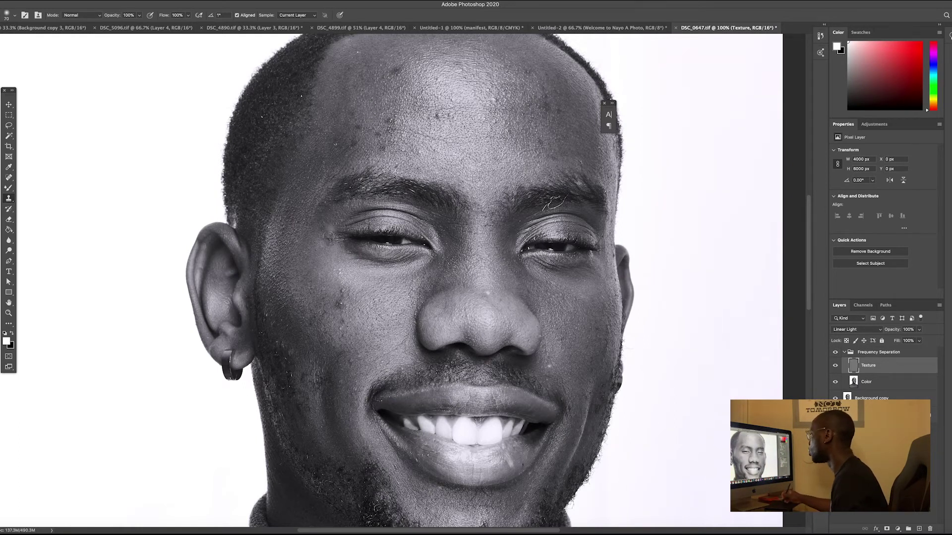
# Clone clean skin texture over the blemishes on the cheek nearest the earring, sampling beside each spot on the Texture layer
pyautogui.press('super+plus')
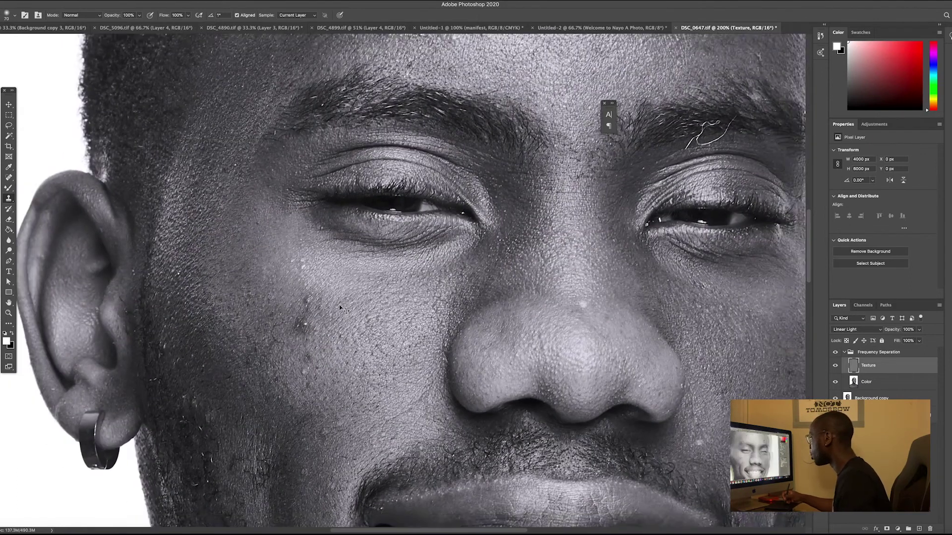
pyautogui.press('super+minus')
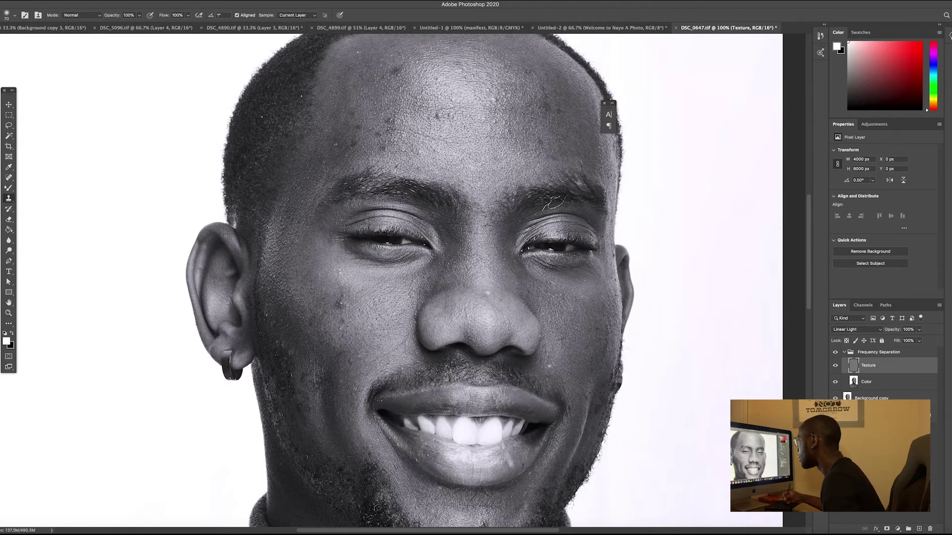
pyautogui.keyDown('alt'); pyautogui.click(329, 295); pyautogui.keyUp('alt')
pyautogui.click(338, 305)
pyautogui.keyDown('alt'); pyautogui.click(353, 314); pyautogui.keyUp('alt')
pyautogui.click(343, 329)
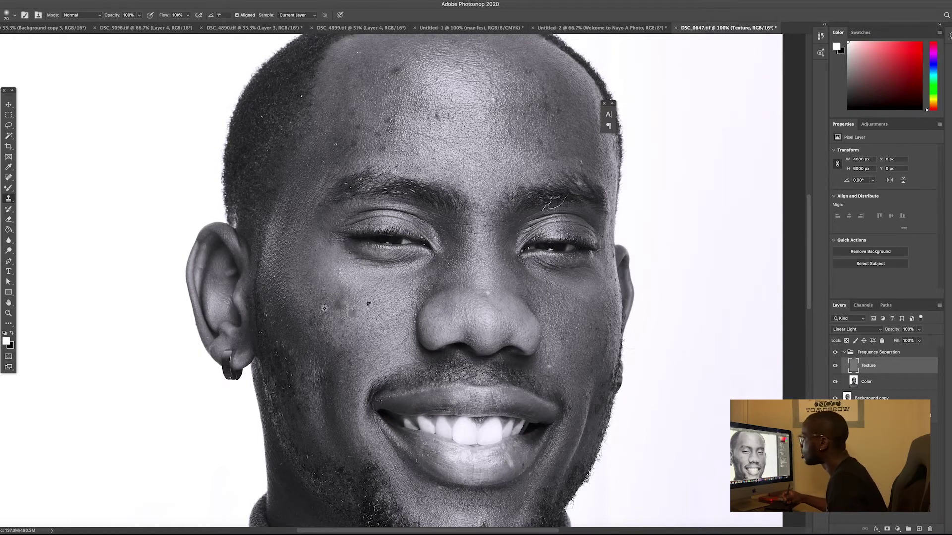
pyautogui.keyDown('alt'); pyautogui.click(315, 295); pyautogui.keyUp('alt')
pyautogui.click(325, 309)
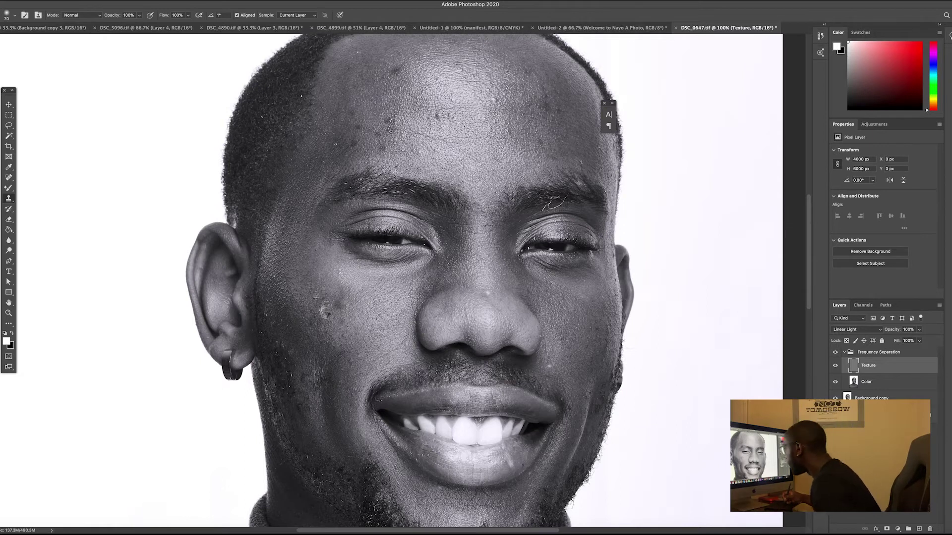
pyautogui.keyDown('alt'); pyautogui.click(326, 311); pyautogui.keyUp('alt')
pyautogui.click(331, 327)
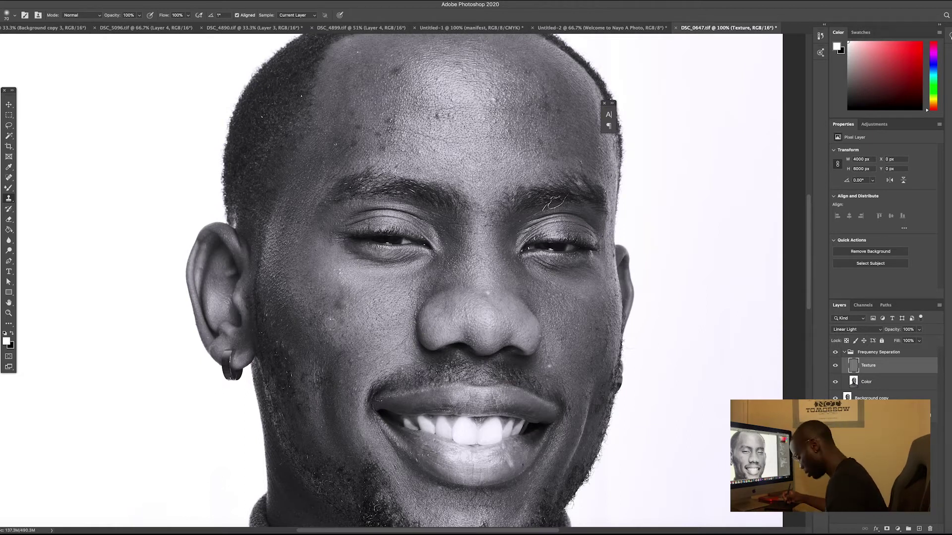
# Clone clean texture over the marks along the side of the face beside the earring ear
pyautogui.keyDown('alt'); pyautogui.click(275, 260); pyautogui.keyUp('alt')
pyautogui.click(278, 276)
pyautogui.keyDown('alt'); pyautogui.click(266, 298); pyautogui.keyUp('alt')
pyautogui.click(280, 319)
pyautogui.click(283, 345)
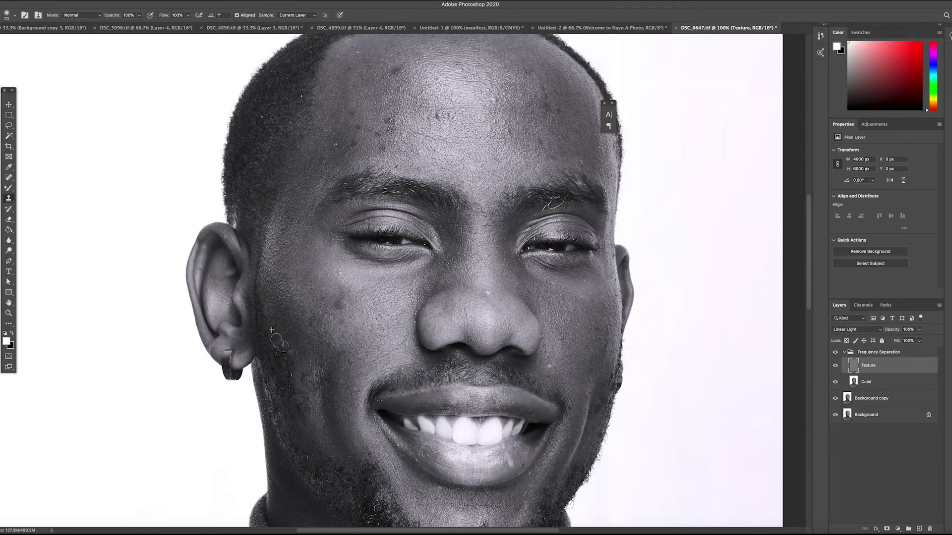
# Clone clean texture over the spots on the lower cheek and beside the nose
pyautogui.keyDown('alt'); pyautogui.click(344, 358); pyautogui.keyUp('alt')
pyautogui.click(356, 360)
pyautogui.keyDown('alt'); pyautogui.click(366, 399); pyautogui.keyUp('alt')
pyautogui.click(343, 374)
pyautogui.keyDown('alt'); pyautogui.click(462, 262); pyautogui.keyUp('alt')
pyautogui.click(412, 302)
# Clone clean texture over the blemishes across the forehead, resampling nearby skin for each area
pyautogui.keyDown('alt'); pyautogui.click(446, 127); pyautogui.keyUp('alt')
pyautogui.click(438, 116)
pyautogui.click(449, 117)
pyautogui.keyDown('alt'); pyautogui.click(386, 169); pyautogui.keyUp('alt')
pyautogui.click(382, 148)
pyautogui.click(379, 135)
pyautogui.click(354, 144)
pyautogui.click(358, 127)
pyautogui.keyDown('alt'); pyautogui.click(359, 98); pyautogui.keyUp('alt')
pyautogui.click(353, 113)
pyautogui.keyDown('alt'); pyautogui.click(406, 79); pyautogui.keyUp('alt')
pyautogui.click(396, 71)
pyautogui.click(462, 86)
pyautogui.click(335, 145)
pyautogui.click(358, 52)
# Clone over the mark below the eye on the earring side and the white scratch in the opposite eyebrow
pyautogui.keyDown('alt'); pyautogui.click(366, 282); pyautogui.keyUp('alt')
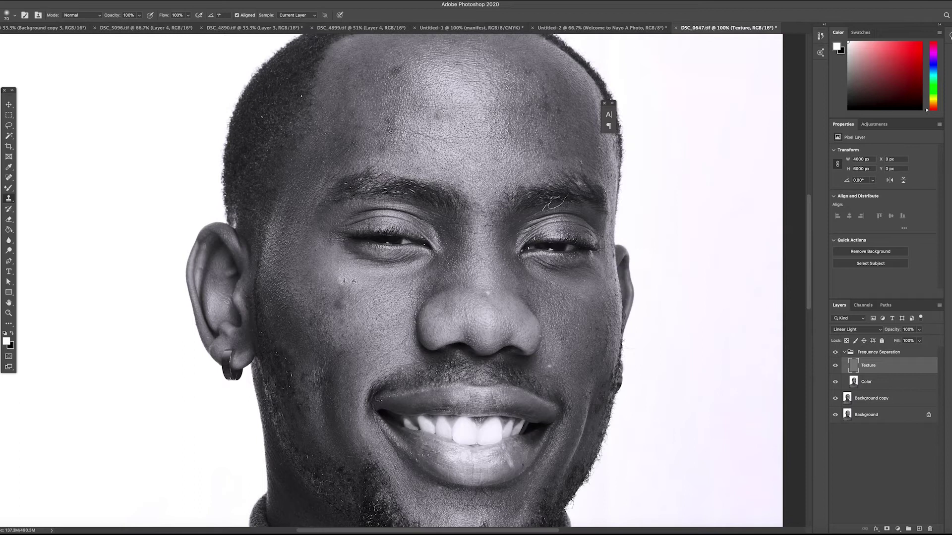
pyautogui.keyDown('alt'); pyautogui.click(543, 218); pyautogui.keyUp('alt')
pyautogui.moveTo(546, 210)
pyautogui.mouseDown()
pyautogui.moveTo(566, 207)
pyautogui.moveTo(553, 197)
pyautogui.moveTo(547, 205)
pyautogui.moveTo(571, 197)
pyautogui.mouseUp()
pyautogui.keyDown('alt'); pyautogui.click(587, 194); pyautogui.keyUp('alt')
pyautogui.click(547, 203)
# Reduce the Clone Stamp brush and clean up the texture along the face's edge beside the ear without the earring
pyautogui.keyDown('super'); pyautogui.click(614, 253); pyautogui.keyUp('super')
pyautogui.keyDown('super'); pyautogui.click(614, 253); pyautogui.keyUp('super')
pyautogui.press('[')
pyautogui.press('[')
pyautogui.press('[')
pyautogui.press('[')
pyautogui.press('[')
pyautogui.press('[')
pyautogui.press('[')
pyautogui.keyDown('alt'); pyautogui.click(574, 308); pyautogui.keyUp('alt')
pyautogui.moveTo(618, 286)
pyautogui.mouseDown()
pyautogui.moveTo(614, 264)
pyautogui.moveTo(610, 281)
pyautogui.mouseUp()
pyautogui.click(618, 335)
pyautogui.click(607, 289)
pyautogui.moveTo(613, 242); pyautogui.dragTo(617, 228)
pyautogui.moveTo(605, 191); pyautogui.dragTo(603, 199)
pyautogui.keyDown('alt'); pyautogui.click(596, 292); pyautogui.keyUp('alt')
# Make the Color layer active and switch to the Mixer Brush tool, with the whole head in view
pyautogui.scroll(-4, 598, 305)
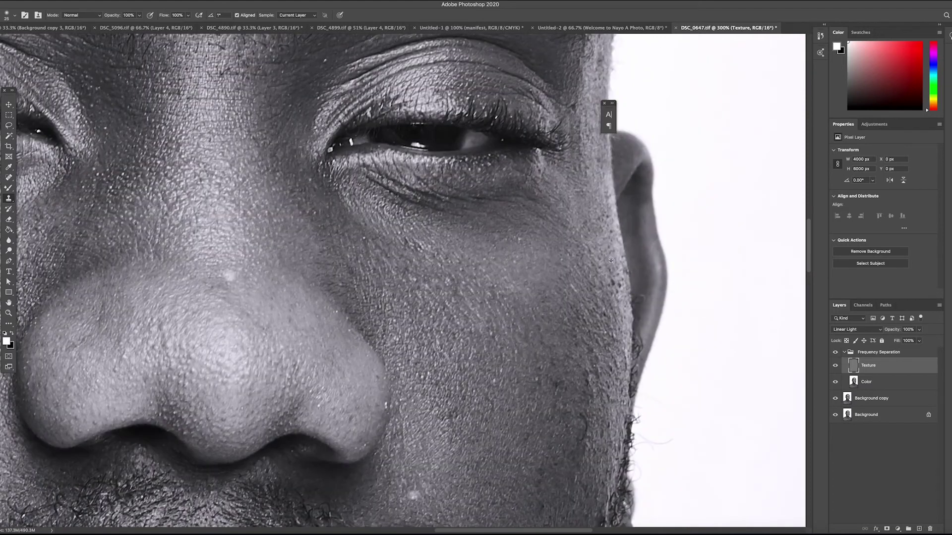
pyautogui.scroll(-3, 615, 286)
pyautogui.press('super+minus')
pyautogui.press('super+minus')
pyautogui.press('super+minus')
pyautogui.moveTo(439, 284); pyautogui.dragTo(512, 347)
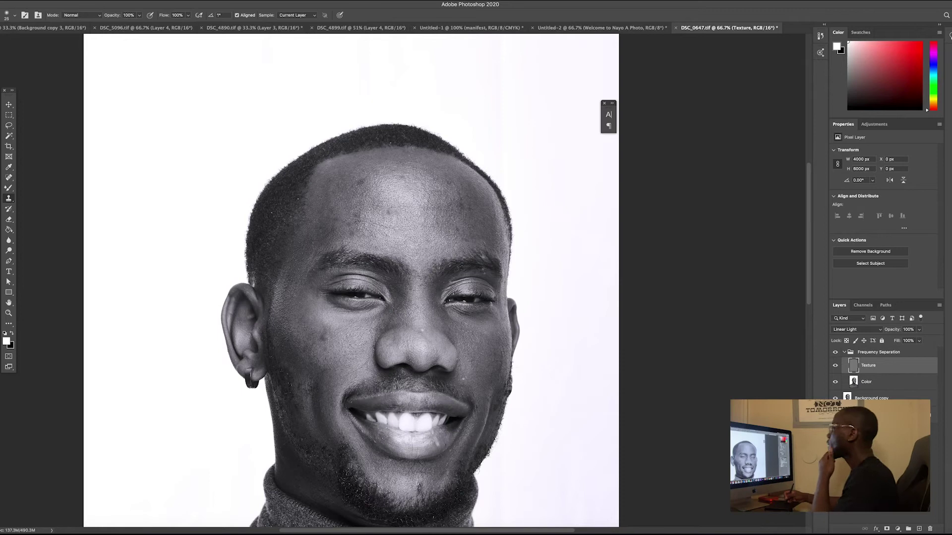
pyautogui.moveTo(470, 264); pyautogui.dragTo(511, 210)
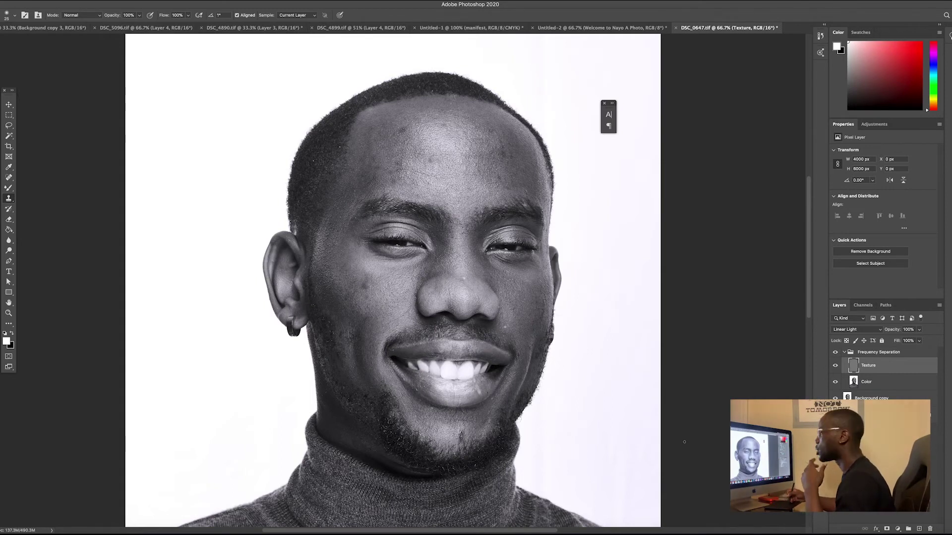
pyautogui.click(852, 378)
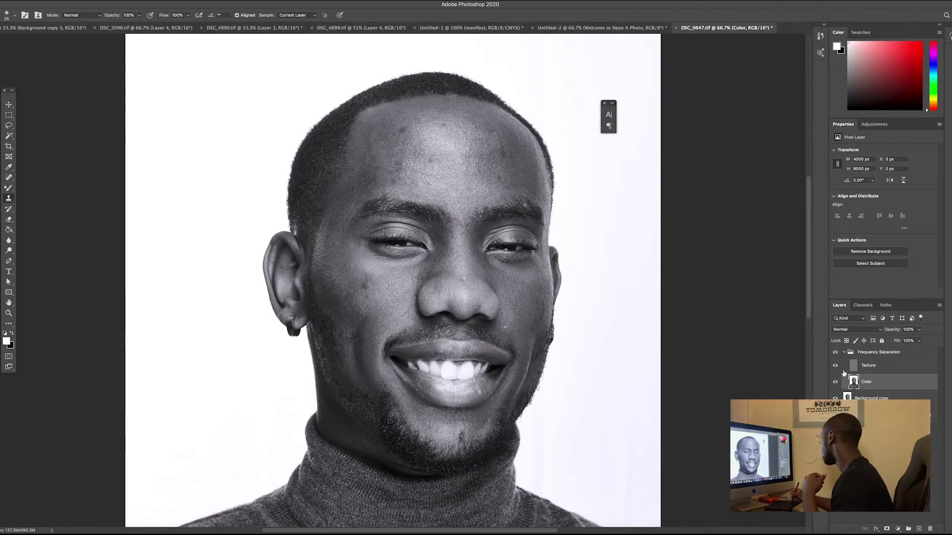
pyautogui.click(9, 188)
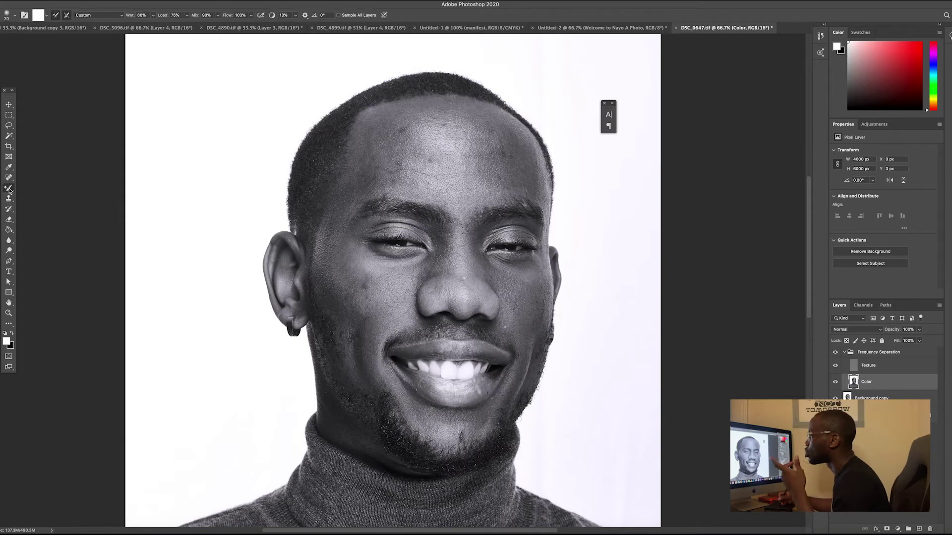
pyautogui.click(47, 210)
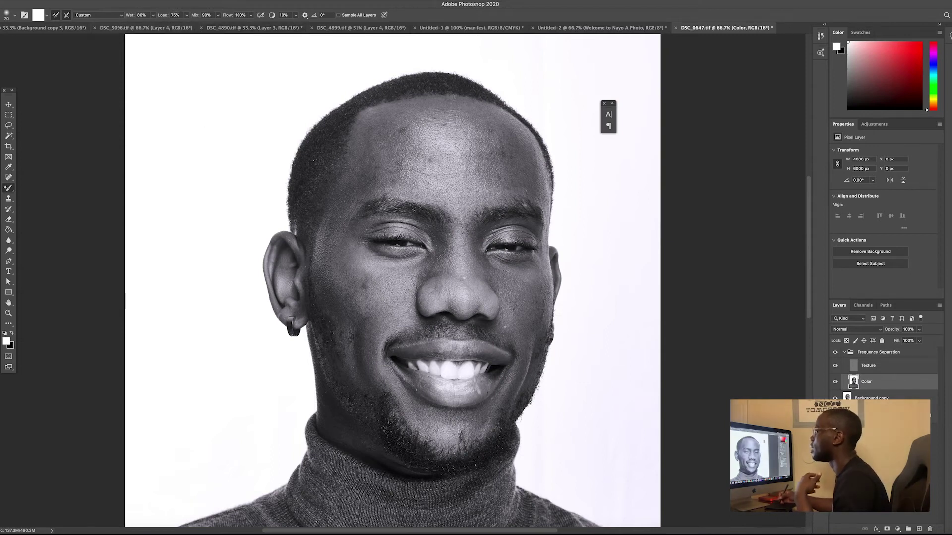
# Sample nearby skin tones and blend the dark patch on the cheek below the eye on the earring side
pyautogui.hotkey('ctrl', '+')
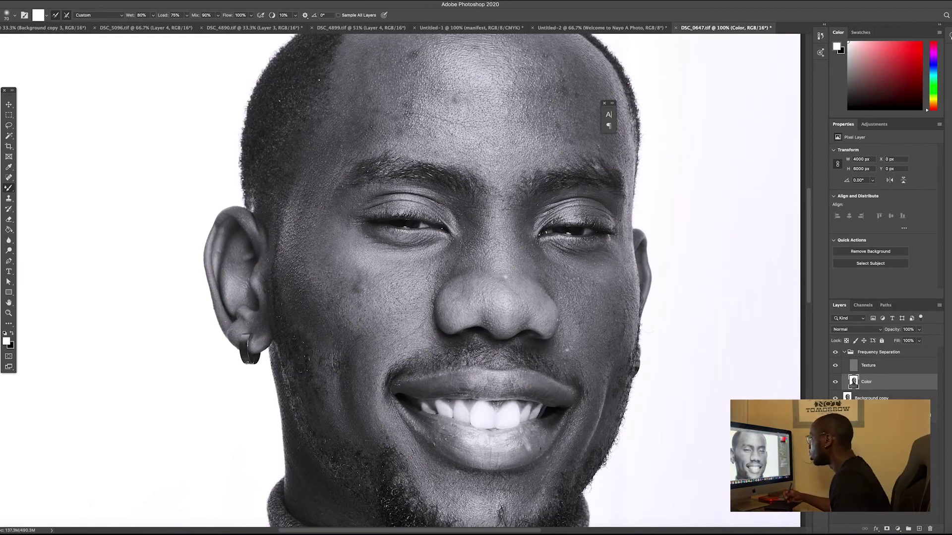
pyautogui.press('super+plus')
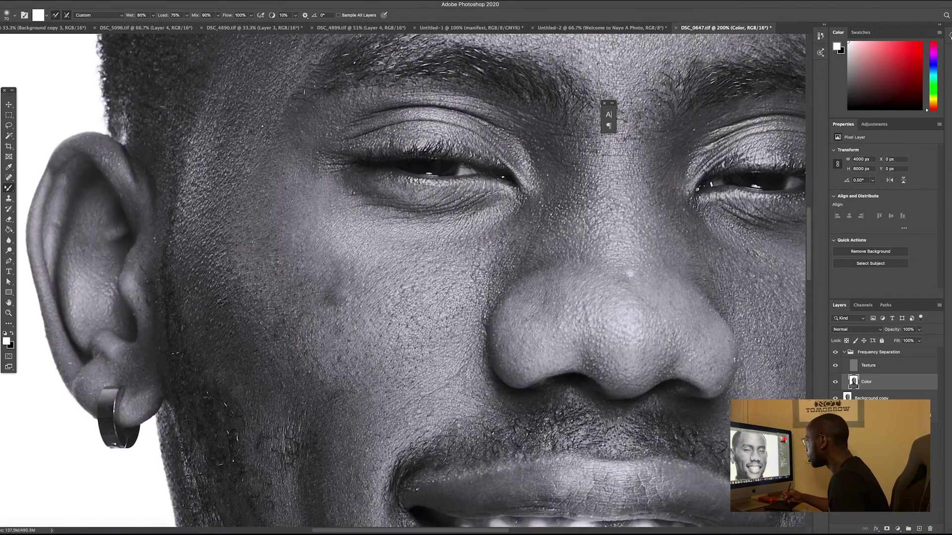
pyautogui.press('super+minus')
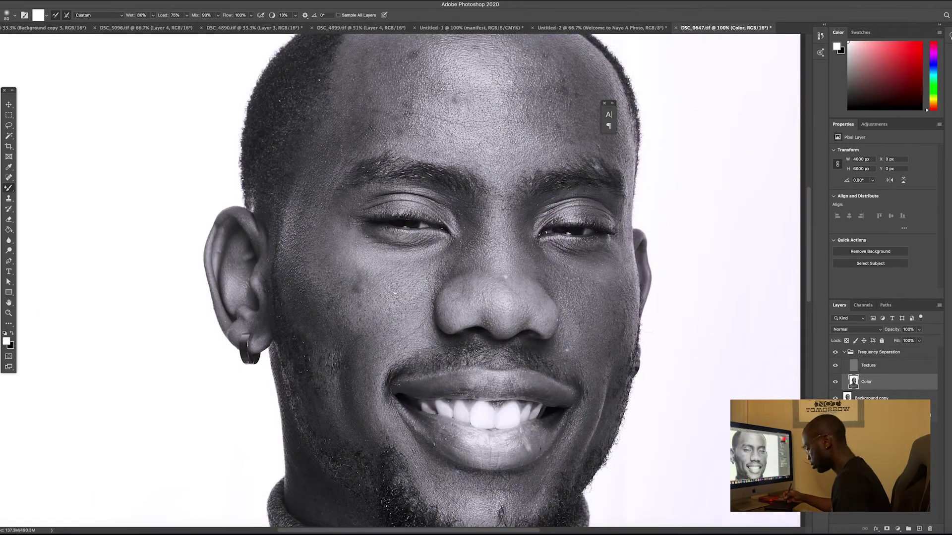
pyautogui.keyDown('alt'); pyautogui.click(387, 287); pyautogui.keyUp('alt')
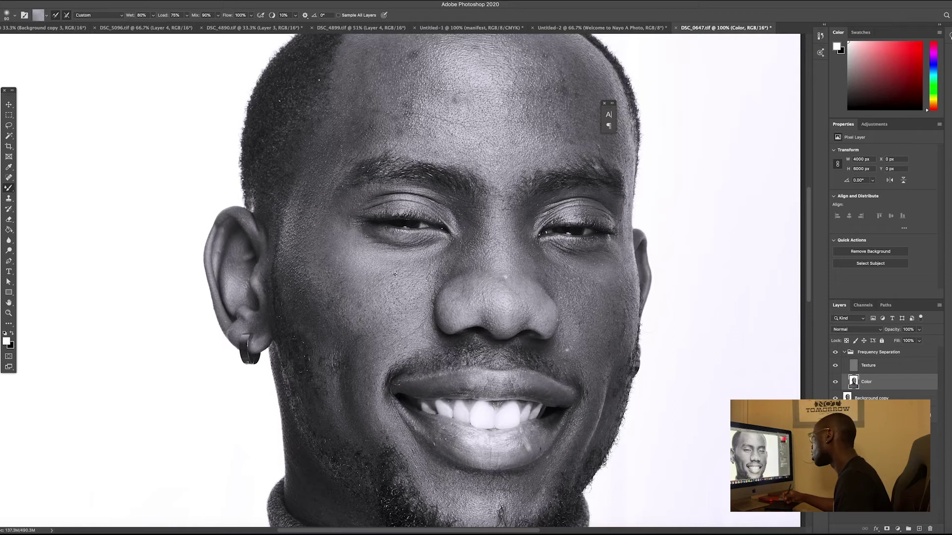
pyautogui.keyDown('alt'); pyautogui.click(347, 271); pyautogui.keyUp('alt')
pyautogui.keyDown('alt'); pyautogui.click(363, 277); pyautogui.keyUp('alt')
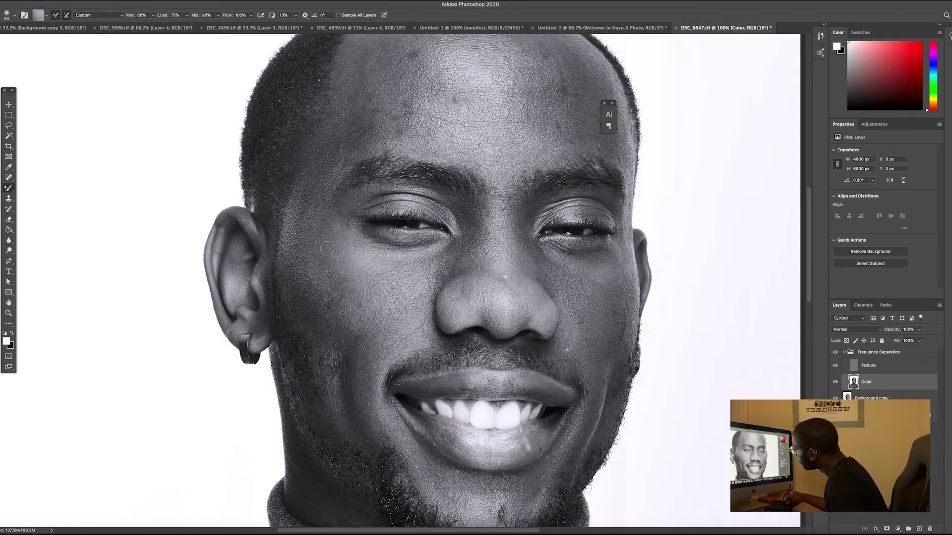
pyautogui.keyDown('alt'); pyautogui.click(358, 283); pyautogui.keyUp('alt')
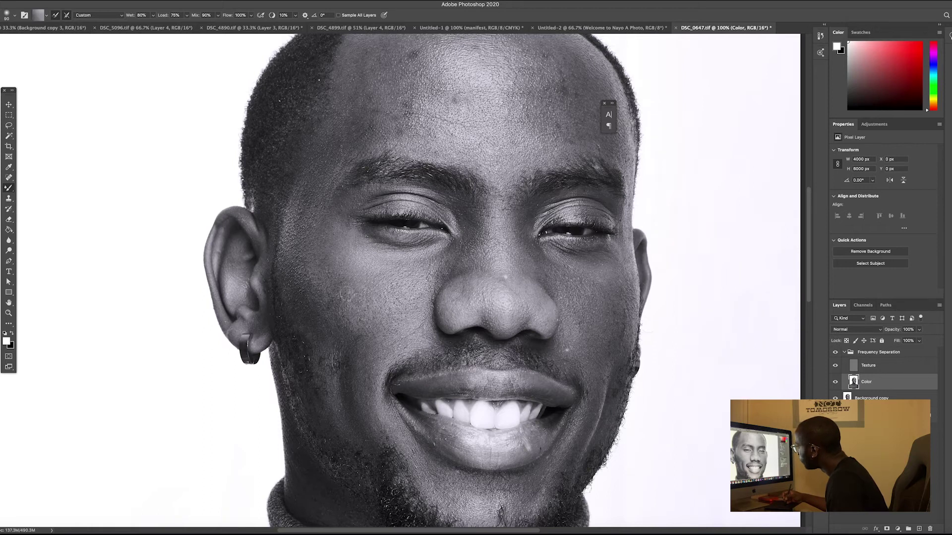
pyautogui.keyDown('alt'); pyautogui.click(370, 286); pyautogui.keyUp('alt')
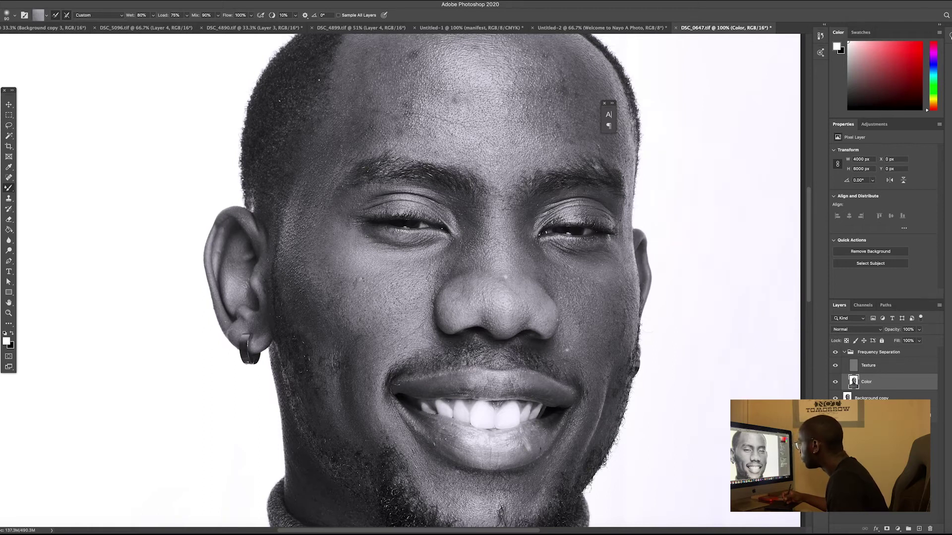
# Even out the tones across the outer cheek toward the ear with the earring, resampling skin tones along the way
pyautogui.moveTo(334, 260)
pyautogui.mouseDown()
pyautogui.moveTo(340, 283)
pyautogui.moveTo(325, 261)
pyautogui.moveTo(340, 286)
pyautogui.moveTo(327, 258)
pyautogui.moveTo(341, 275)
pyautogui.moveTo(325, 284)
pyautogui.mouseUp()
pyautogui.keyDown('alt'); pyautogui.click(340, 301); pyautogui.keyUp('alt')
pyautogui.keyDown('alt'); pyautogui.click(339, 315); pyautogui.keyUp('alt')
pyautogui.moveTo(337, 322)
pyautogui.mouseDown()
pyautogui.moveTo(315, 292)
pyautogui.moveTo(337, 325)
pyautogui.moveTo(314, 297)
pyautogui.moveTo(331, 315)
pyautogui.moveTo(323, 291)
pyautogui.moveTo(333, 285)
pyautogui.moveTo(346, 308)
pyautogui.moveTo(330, 274)
pyautogui.moveTo(311, 284)
pyautogui.moveTo(309, 257)
pyautogui.moveTo(309, 288)
pyautogui.moveTo(310, 276)
pyautogui.moveTo(304, 283)
pyautogui.moveTo(301, 264)
pyautogui.moveTo(319, 280)
pyautogui.mouseUp()
pyautogui.keyDown('alt'); pyautogui.click(312, 296); pyautogui.keyUp('alt')
pyautogui.keyDown('alt'); pyautogui.click(331, 317); pyautogui.keyUp('alt')
pyautogui.keyDown('alt'); pyautogui.click(357, 316); pyautogui.keyUp('alt')
pyautogui.keyDown('alt'); pyautogui.click(311, 285); pyautogui.keyUp('alt')
pyautogui.keyDown('alt'); pyautogui.click(312, 300); pyautogui.keyUp('alt')
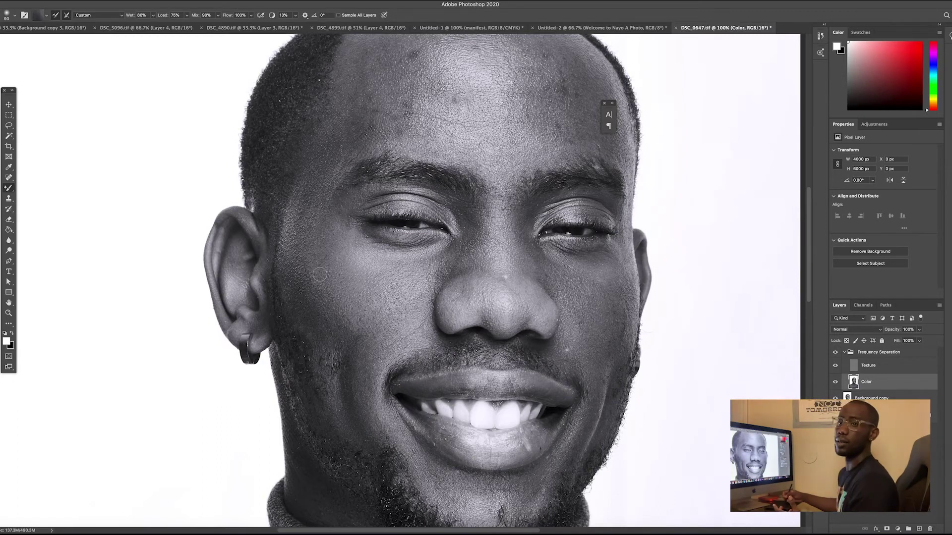
pyautogui.moveTo(326, 301)
pyautogui.mouseDown()
pyautogui.moveTo(284, 288)
pyautogui.moveTo(313, 281)
pyautogui.moveTo(290, 287)
pyautogui.mouseUp()
pyautogui.keyDown('alt'); pyautogui.click(299, 301); pyautogui.keyUp('alt')
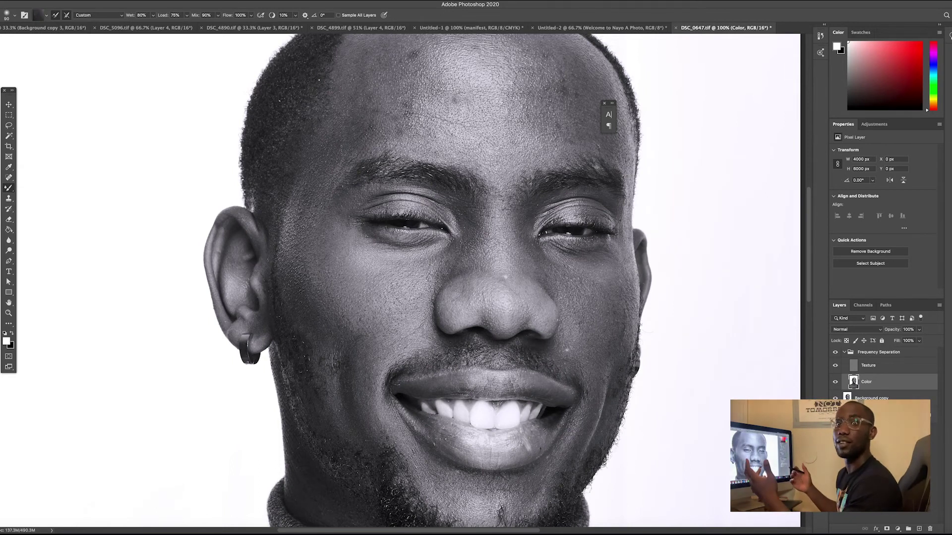
# Blend the uneven tones on the lower cheek between the mouth corner and the beard on the earring side
pyautogui.moveTo(467, 351); pyautogui.dragTo(457, 314)
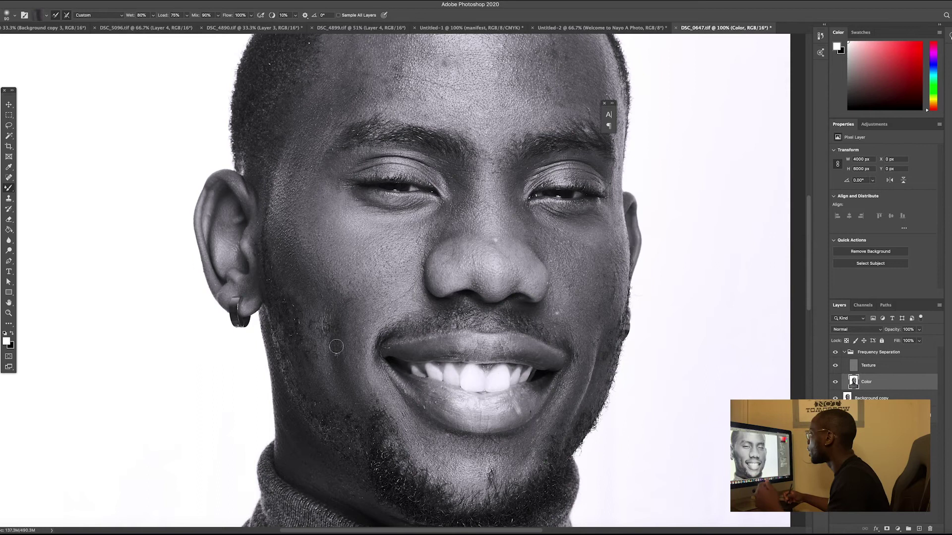
pyautogui.keyDown('alt'); pyautogui.click(338, 352); pyautogui.keyUp('alt')
pyautogui.moveTo(339, 325)
pyautogui.mouseDown()
pyautogui.moveTo(337, 345)
pyautogui.moveTo(325, 319)
pyautogui.moveTo(312, 326)
pyautogui.moveTo(330, 312)
pyautogui.moveTo(338, 342)
pyautogui.moveTo(340, 319)
pyautogui.moveTo(343, 292)
pyautogui.mouseUp()
pyautogui.keyDown('alt'); pyautogui.click(337, 347); pyautogui.keyUp('alt')
pyautogui.keyDown('alt'); pyautogui.click(338, 341); pyautogui.keyUp('alt')
pyautogui.keyDown('alt'); pyautogui.click(352, 306); pyautogui.keyUp('alt')
# Smooth the tones between the inner eye corner and the side of the nose on the earring side
pyautogui.moveTo(439, 221)
pyautogui.mouseDown()
pyautogui.moveTo(408, 272)
pyautogui.moveTo(423, 272)
pyautogui.moveTo(433, 249)
pyautogui.mouseUp()
pyautogui.keyDown('alt'); pyautogui.click(411, 276); pyautogui.keyUp('alt')
pyautogui.keyDown('alt'); pyautogui.click(423, 264); pyautogui.keyUp('alt')
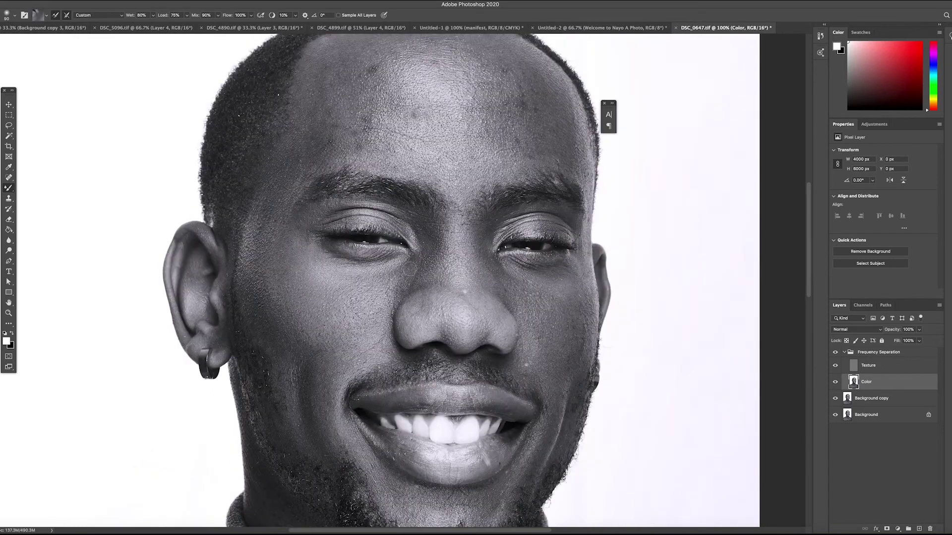
pyautogui.keyDown('alt'); pyautogui.click(409, 275); pyautogui.keyUp('alt')
# Blend the dark patches on the earring side of the forehead, resampling neighbouring tones for each area
pyautogui.moveTo(371, 134); pyautogui.dragTo(408, 198)
pyautogui.keyDown('alt'); pyautogui.click(385, 168); pyautogui.keyUp('alt')
pyautogui.moveTo(413, 135); pyautogui.dragTo(408, 130)
pyautogui.keyDown('alt'); pyautogui.click(406, 170); pyautogui.keyUp('alt')
pyautogui.moveTo(405, 180)
pyautogui.mouseDown()
pyautogui.moveTo(397, 201)
pyautogui.moveTo(375, 141)
pyautogui.moveTo(352, 194)
pyautogui.moveTo(365, 218)
pyautogui.mouseUp()
pyautogui.keyDown('alt'); pyautogui.click(365, 136); pyautogui.keyUp('alt')
pyautogui.keyDown('alt'); pyautogui.click(348, 185); pyautogui.keyUp('alt')
pyautogui.moveTo(349, 184)
pyautogui.mouseDown()
pyautogui.moveTo(334, 214)
pyautogui.moveTo(356, 214)
pyautogui.moveTo(360, 191)
pyautogui.moveTo(358, 206)
pyautogui.moveTo(375, 203)
pyautogui.moveTo(353, 180)
pyautogui.moveTo(355, 162)
pyautogui.mouseUp()
pyautogui.keyDown('alt'); pyautogui.click(356, 214); pyautogui.keyUp('alt')
pyautogui.keyDown('alt'); pyautogui.click(381, 192); pyautogui.keyUp('alt')
pyautogui.keyDown('alt'); pyautogui.click(364, 165); pyautogui.keyUp('alt')
pyautogui.keyDown('alt'); pyautogui.click(352, 156); pyautogui.keyUp('alt')
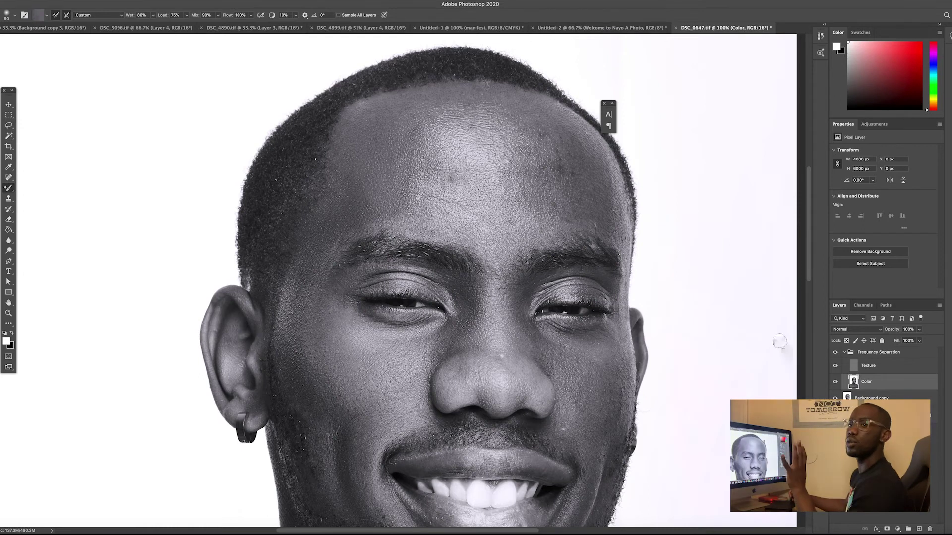
# Compare the portrait before and after retouching by toggling the Frequency Separation group's visibility
pyautogui.press('super+minus')
pyautogui.press('super+minus')
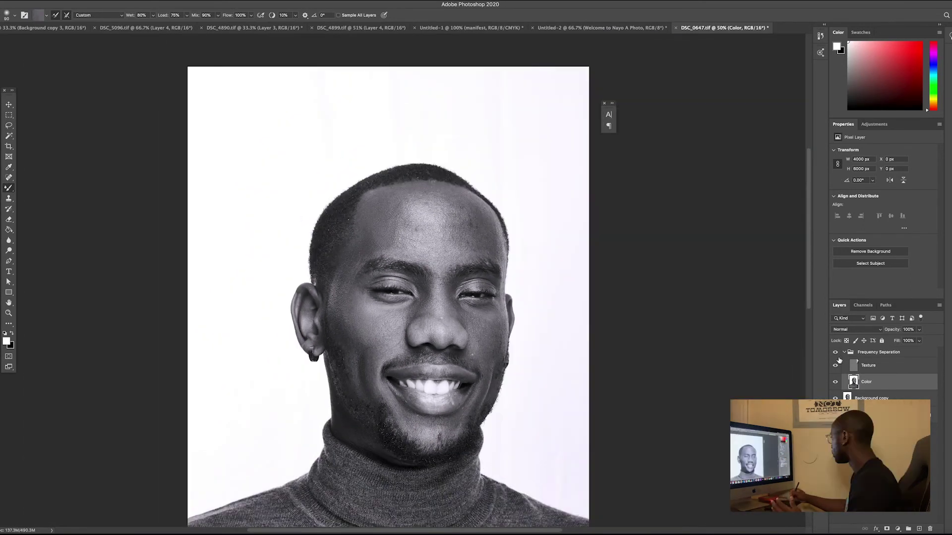
pyautogui.click(836, 353)
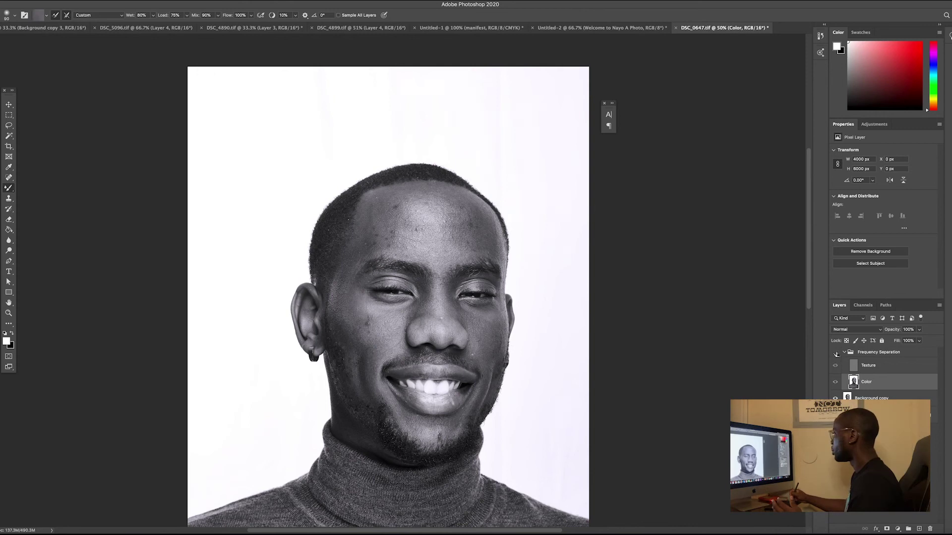
pyautogui.click(836, 353)
pyautogui.click(836, 353)
pyautogui.click(835, 353)
pyautogui.click(836, 353)
pyautogui.click(836, 353)
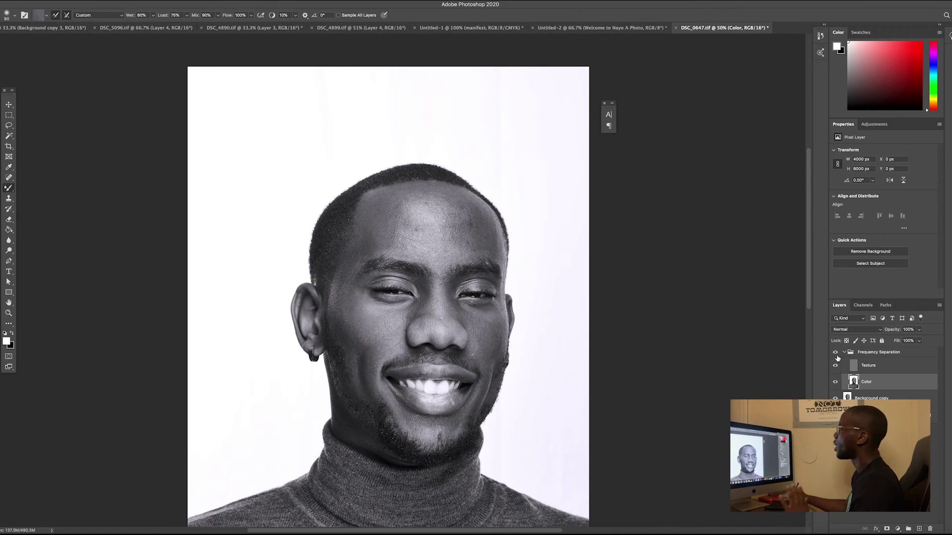
pyautogui.click(836, 353)
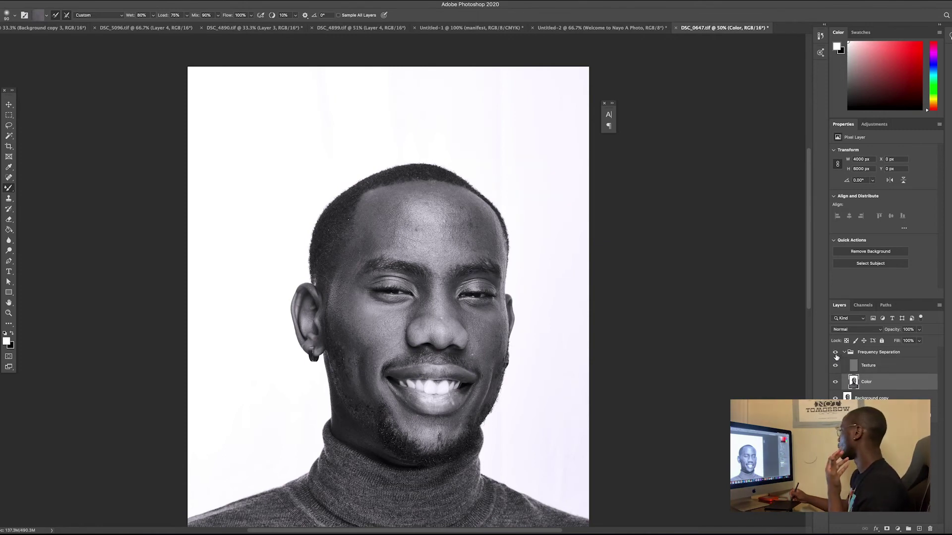
pyautogui.click(835, 353)
pyautogui.click(836, 353)
pyautogui.click(836, 353)
pyautogui.click(836, 354)
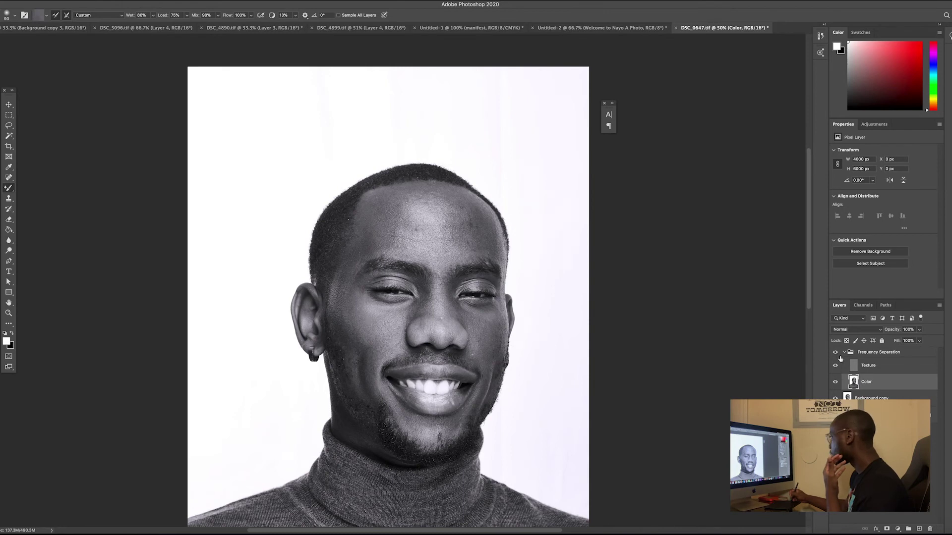
# Blend the dark spot in the middle of the forehead above the brows into the surrounding skin
pyautogui.press('super+plus')
pyautogui.press('super+plus')
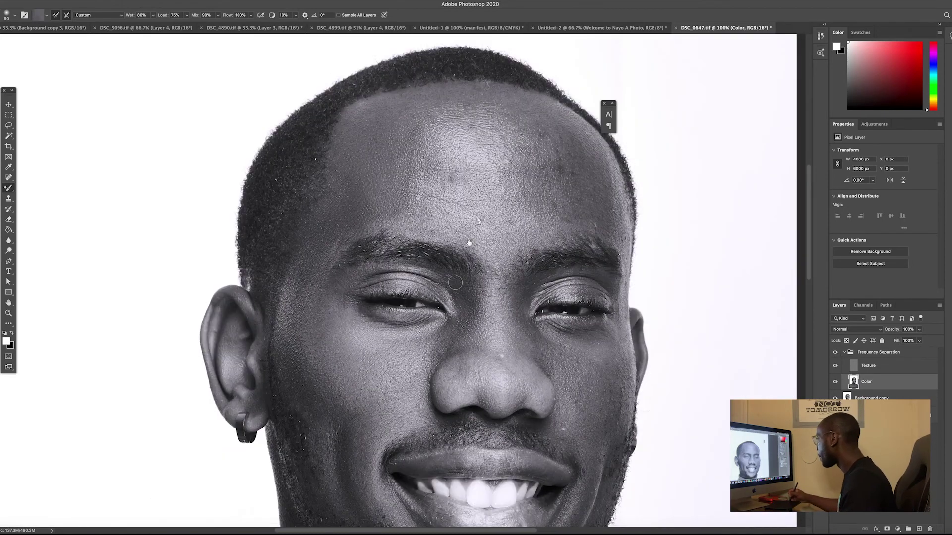
pyautogui.moveTo(493, 210); pyautogui.dragTo(433, 210)
pyautogui.keyDown('alt'); pyautogui.click(393, 190); pyautogui.keyUp('alt')
pyautogui.moveTo(395, 176); pyautogui.dragTo(388, 192)
pyautogui.keyDown('alt'); pyautogui.click(371, 214); pyautogui.keyUp('alt')
# Even out the blotchy tones on the side of the forehead opposite the earring, from the brow to the hairline
pyautogui.keyDown('alt'); pyautogui.click(506, 188); pyautogui.keyUp('alt')
pyautogui.moveTo(518, 180)
pyautogui.mouseDown()
pyautogui.moveTo(518, 140)
pyautogui.moveTo(489, 153)
pyautogui.moveTo(501, 169)
pyautogui.mouseUp()
pyautogui.keyDown('alt'); pyautogui.click(483, 138); pyautogui.keyUp('alt')
pyautogui.keyDown('alt'); pyautogui.click(505, 196); pyautogui.keyUp('alt')
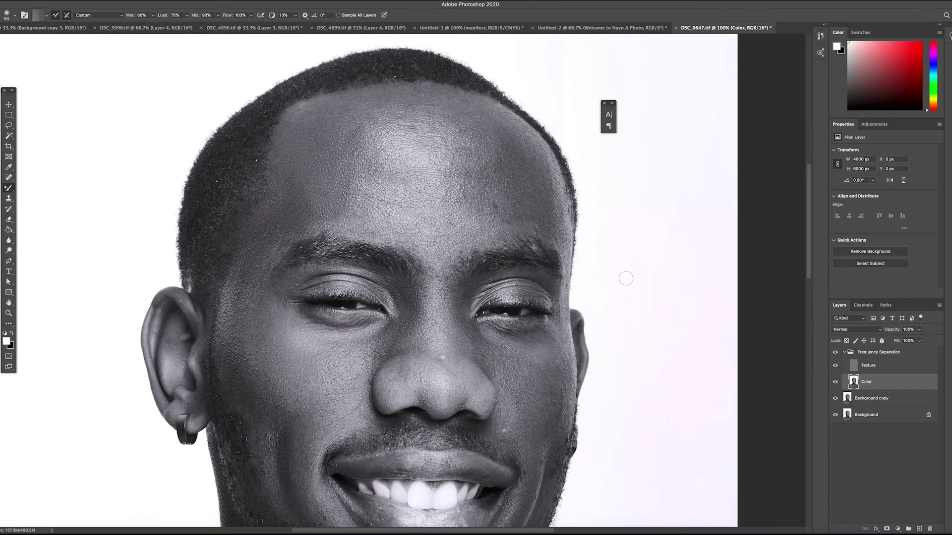
pyautogui.keyDown('alt'); pyautogui.click(528, 166); pyautogui.keyUp('alt')
pyautogui.keyDown('alt'); pyautogui.click(501, 162); pyautogui.keyUp('alt')
pyautogui.moveTo(499, 164); pyautogui.dragTo(505, 152)
pyautogui.keyDown('alt'); pyautogui.click(503, 221); pyautogui.keyUp('alt')
pyautogui.moveTo(503, 211); pyautogui.dragTo(494, 191)
pyautogui.keyDown('alt'); pyautogui.click(495, 140); pyautogui.keyUp('alt')
pyautogui.moveTo(497, 154); pyautogui.dragTo(483, 144)
# Smooth the tonal transitions around the forehead's central highlight and up toward the hairline
pyautogui.keyDown('alt'); pyautogui.click(450, 165); pyautogui.keyUp('alt')
pyautogui.keyDown('alt'); pyautogui.click(460, 215); pyautogui.keyUp('alt')
pyautogui.keyDown('alt'); pyautogui.click(441, 181); pyautogui.keyUp('alt')
pyautogui.moveTo(442, 180); pyautogui.dragTo(451, 171)
pyautogui.keyDown('alt'); pyautogui.click(471, 180); pyautogui.keyUp('alt')
pyautogui.keyDown('alt'); pyautogui.click(442, 158); pyautogui.keyUp('alt')
pyautogui.keyDown('alt'); pyautogui.click(411, 131); pyautogui.keyUp('alt')
pyautogui.keyDown('alt'); pyautogui.click(379, 120); pyautogui.keyUp('alt')
pyautogui.keyDown('alt'); pyautogui.click(369, 142); pyautogui.keyUp('alt')
pyautogui.keyDown('alt'); pyautogui.click(369, 159); pyautogui.keyUp('alt')
pyautogui.keyDown('alt'); pyautogui.click(389, 130); pyautogui.keyUp('alt')
pyautogui.keyDown('alt'); pyautogui.click(422, 102); pyautogui.keyUp('alt')
# Blend the tones at the temple and above the outer eyebrow on the side without the earring
pyautogui.moveTo(540, 229)
pyautogui.mouseDown()
pyautogui.moveTo(468, 152)
pyautogui.moveTo(447, 145)
pyautogui.mouseUp()
pyautogui.keyDown('alt'); pyautogui.click(472, 150); pyautogui.keyUp('alt')
pyautogui.keyDown('alt'); pyautogui.click(482, 132); pyautogui.keyUp('alt')
pyautogui.keyDown('alt'); pyautogui.click(484, 127); pyautogui.keyUp('alt')
pyautogui.keyDown('alt'); pyautogui.click(467, 126); pyautogui.keyUp('alt')
pyautogui.keyDown('alt'); pyautogui.click(481, 159); pyautogui.keyUp('alt')
# Blend the dark tones on the outer cheek beside the ear without the earring
pyautogui.moveTo(480, 331); pyautogui.dragTo(477, 222)
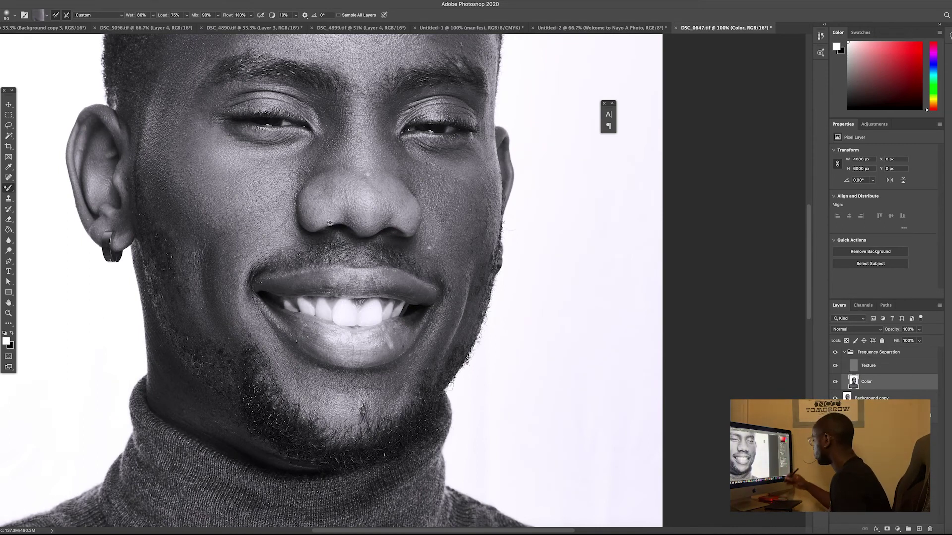
pyautogui.moveTo(476, 199)
pyautogui.mouseDown()
pyautogui.moveTo(489, 209)
pyautogui.moveTo(485, 216)
pyautogui.moveTo(479, 200)
pyautogui.moveTo(472, 228)
pyautogui.moveTo(488, 190)
pyautogui.moveTo(490, 231)
pyautogui.moveTo(461, 242)
pyautogui.moveTo(470, 226)
pyautogui.moveTo(450, 257)
pyautogui.moveTo(447, 247)
pyautogui.moveTo(474, 244)
pyautogui.moveTo(488, 204)
pyautogui.moveTo(487, 223)
pyautogui.mouseUp()
pyautogui.keyDown('alt'); pyautogui.click(490, 199); pyautogui.keyUp('alt')
pyautogui.keyDown('alt'); pyautogui.click(486, 236); pyautogui.keyUp('alt')
pyautogui.keyDown('alt'); pyautogui.click(478, 226); pyautogui.keyUp('alt')
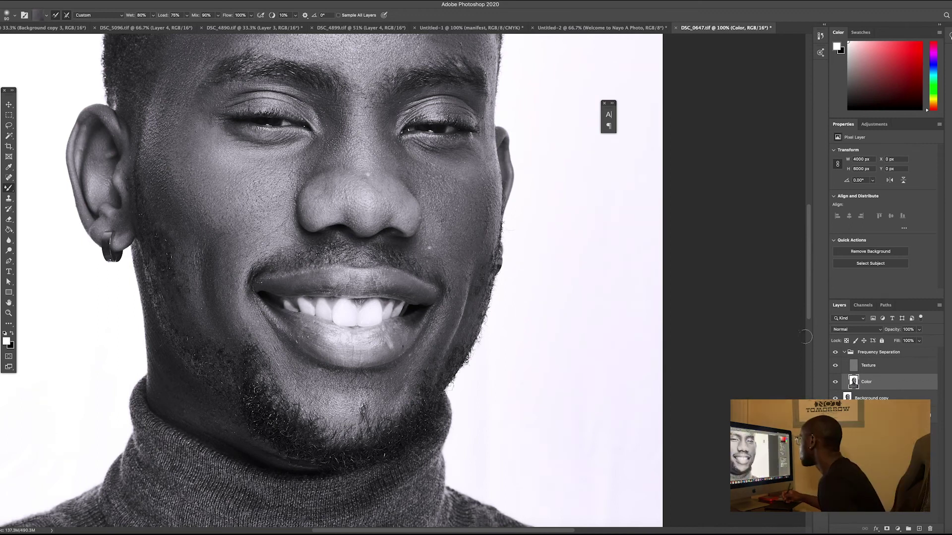
# Clone clean skin texture over the outer cheek opposite the earring on the Texture layer with the Clone Stamp
pyautogui.click(884, 369)
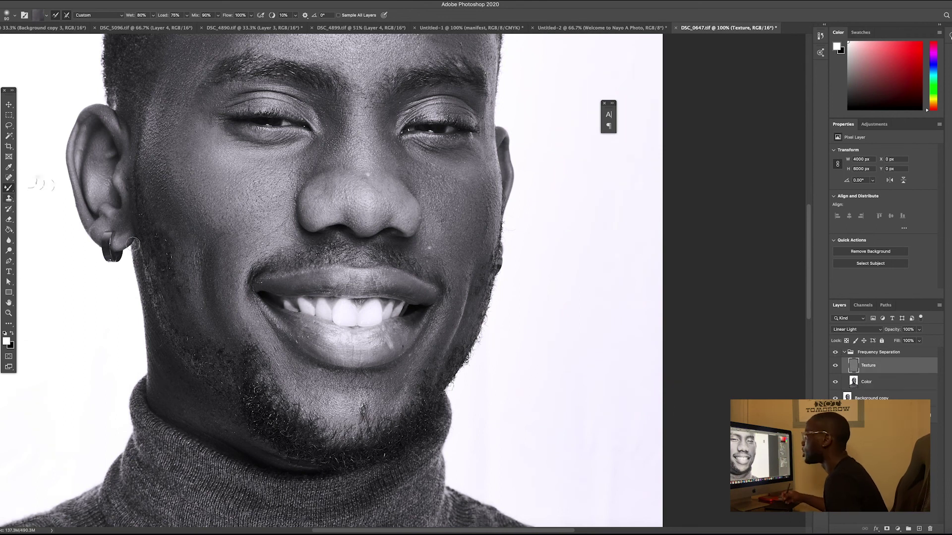
pyautogui.click(9, 198)
pyautogui.keyDown('alt'); pyautogui.click(478, 233); pyautogui.keyUp('alt')
pyautogui.moveTo(496, 217); pyautogui.dragTo(489, 204)
pyautogui.keyDown('alt'); pyautogui.click(493, 181); pyautogui.keyUp('alt')
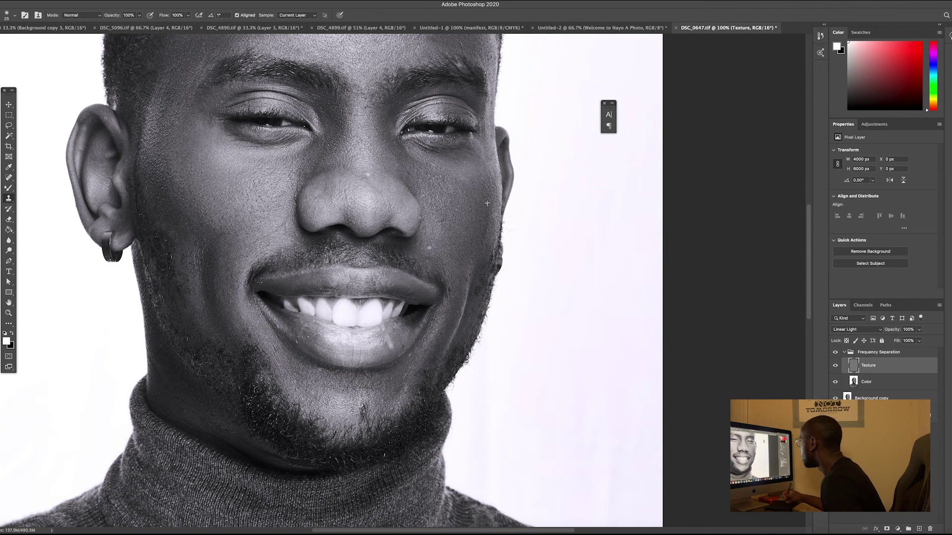
pyautogui.moveTo(488, 231); pyautogui.dragTo(470, 233)
pyautogui.keyDown('alt'); pyautogui.click(466, 279); pyautogui.keyUp('alt')
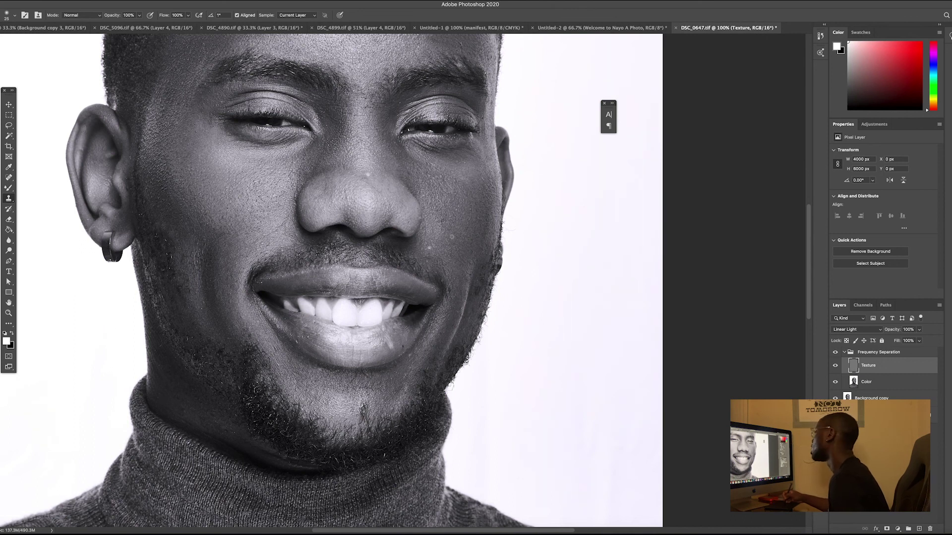
# Blend the cheek beside the nose opposite the earring and the chin on the Color layer with a 150-size Mixer Brush
pyautogui.press('super+minus')
pyautogui.click(868, 382)
pyautogui.press('b')
pyautogui.moveTo(416, 223); pyautogui.dragTo(441, 237)
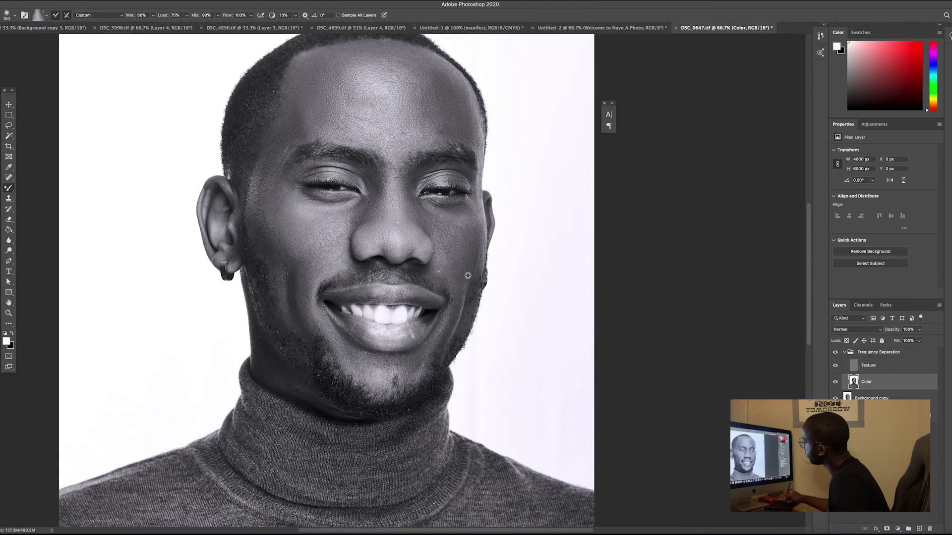
pyautogui.keyDown('alt'); pyautogui.click(362, 365); pyautogui.keyUp('alt')
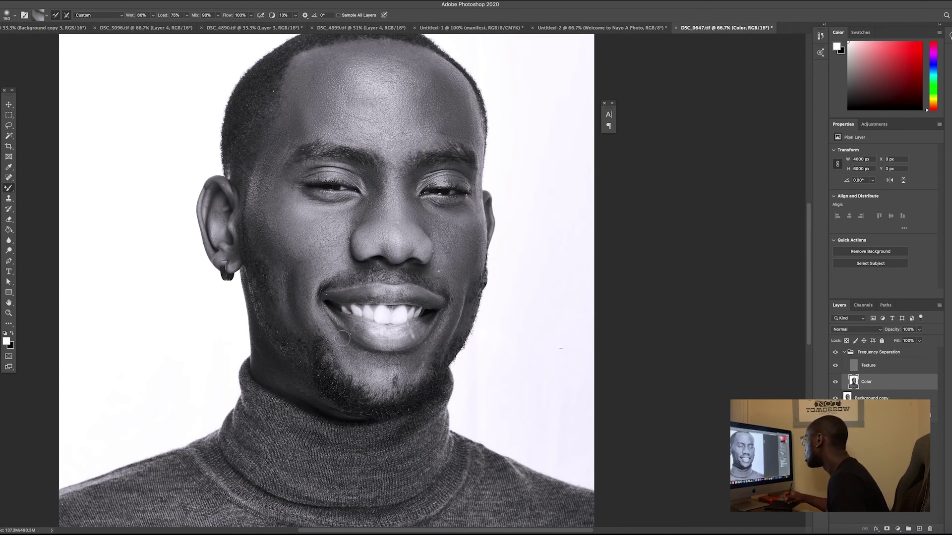
# Toggle the Frequency Separation group off and on to check the finished skin retouch against the original
pyautogui.click(836, 365)
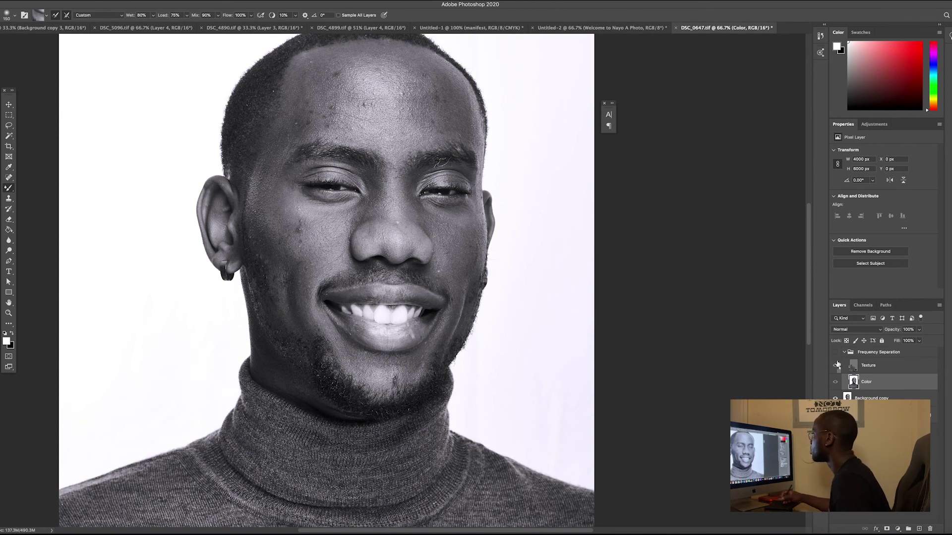
pyautogui.click(835, 353)
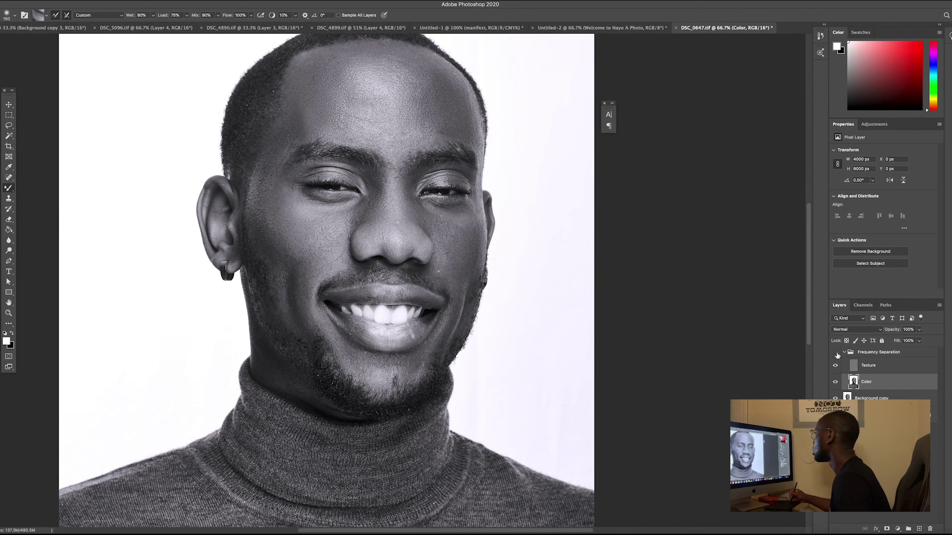
pyautogui.click(837, 353)
pyautogui.click(836, 353)
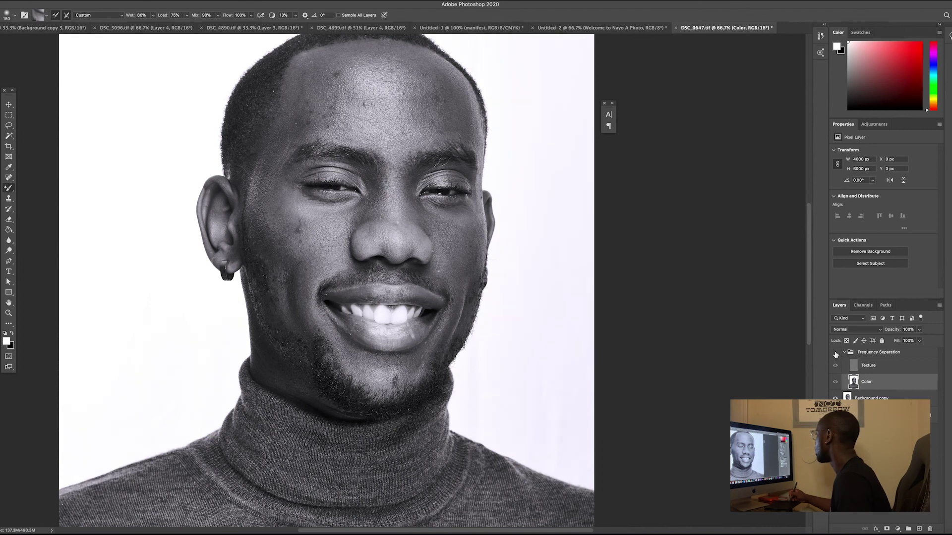
pyautogui.click(836, 353)
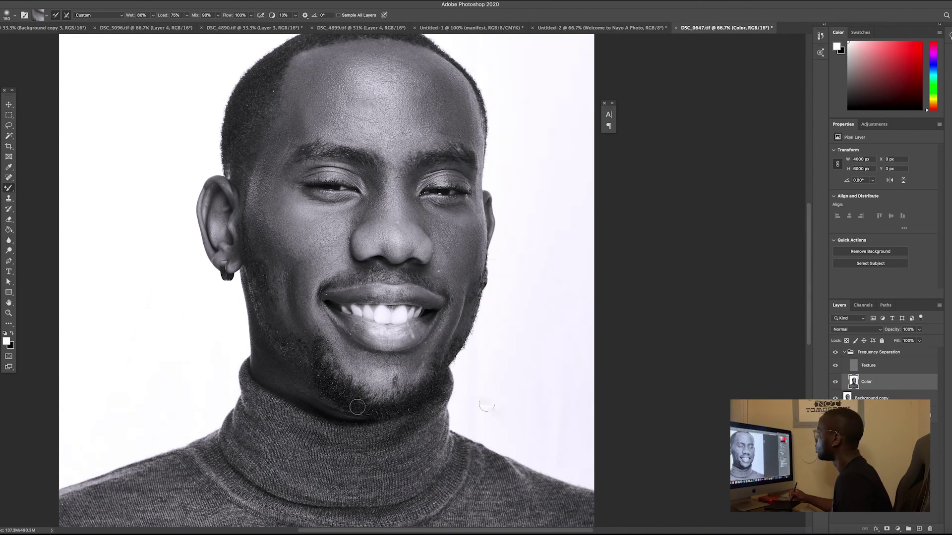
pyautogui.press('super+minus')
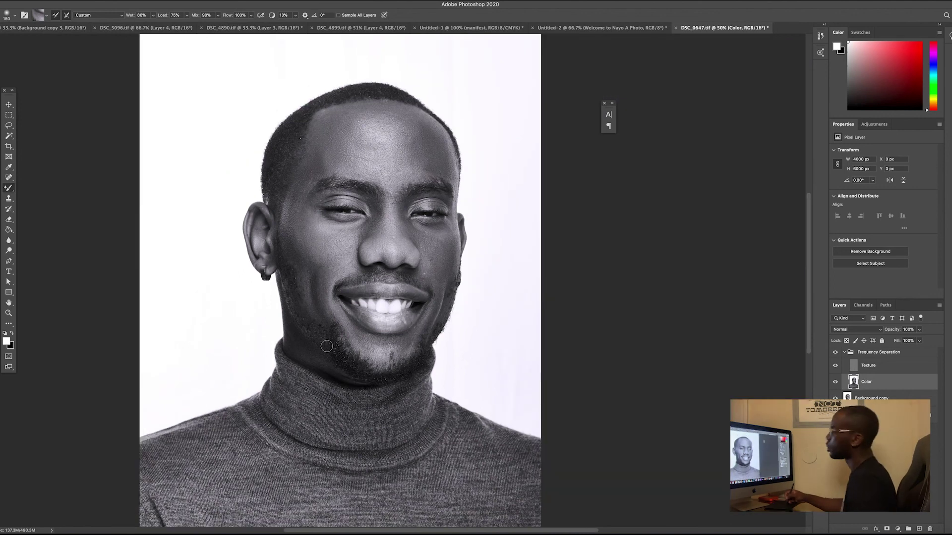